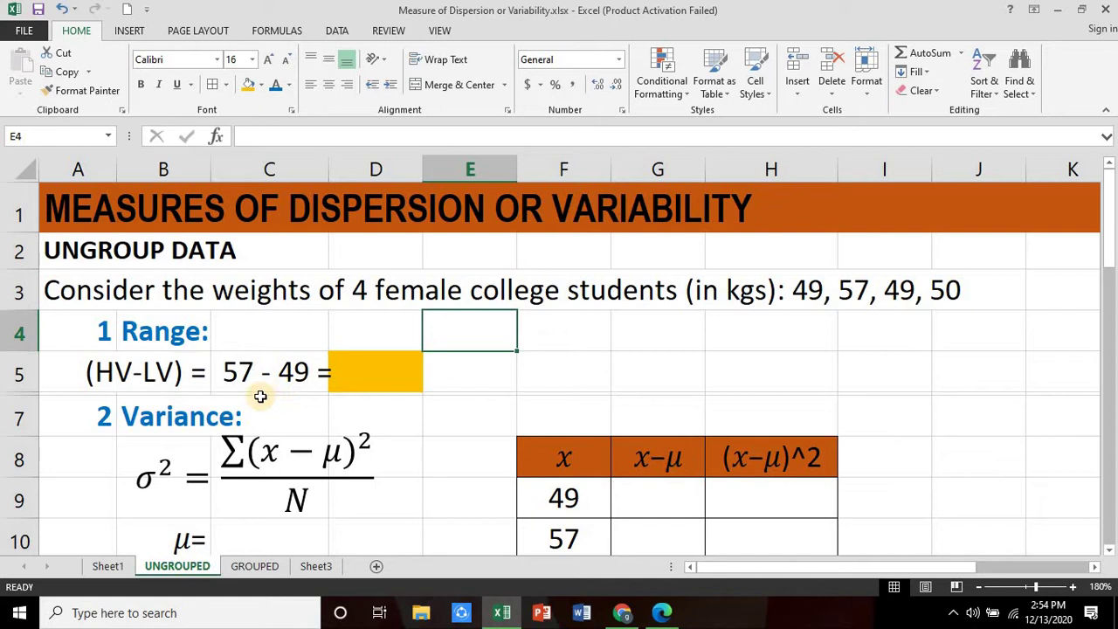
Step: Enter 8 in cell D5 as the range of the ungrouped data
click(370, 379)
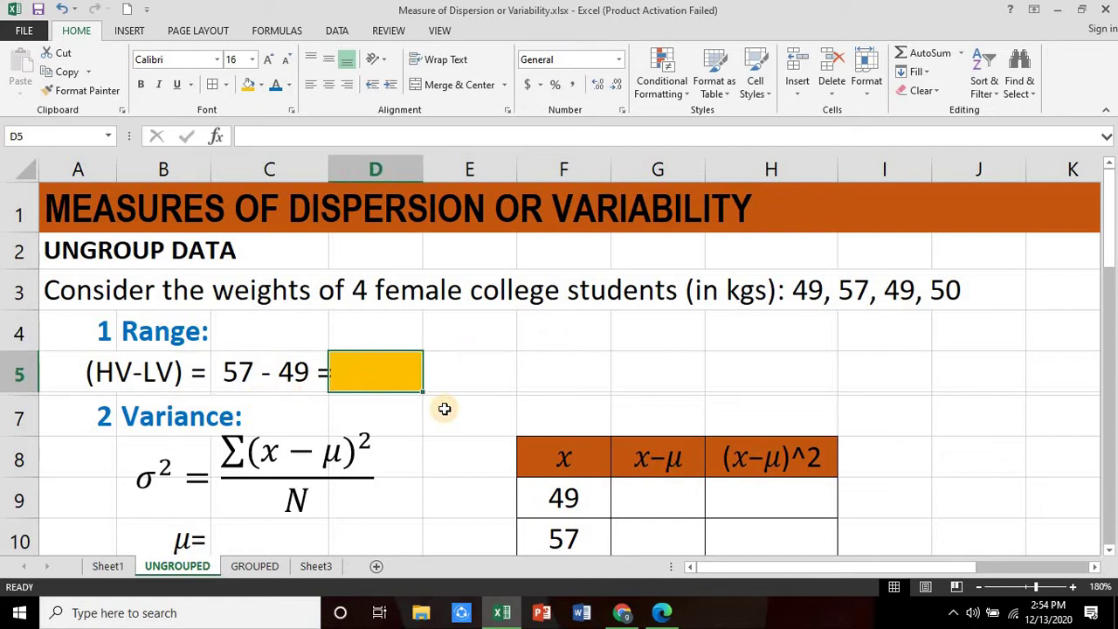
text(8)
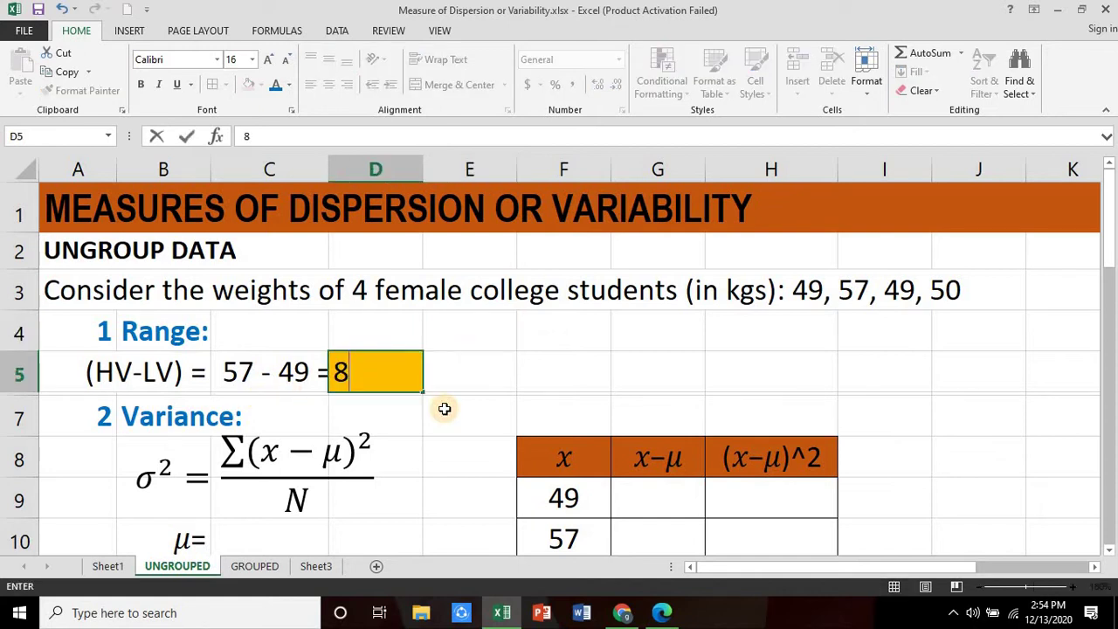
key(Return)
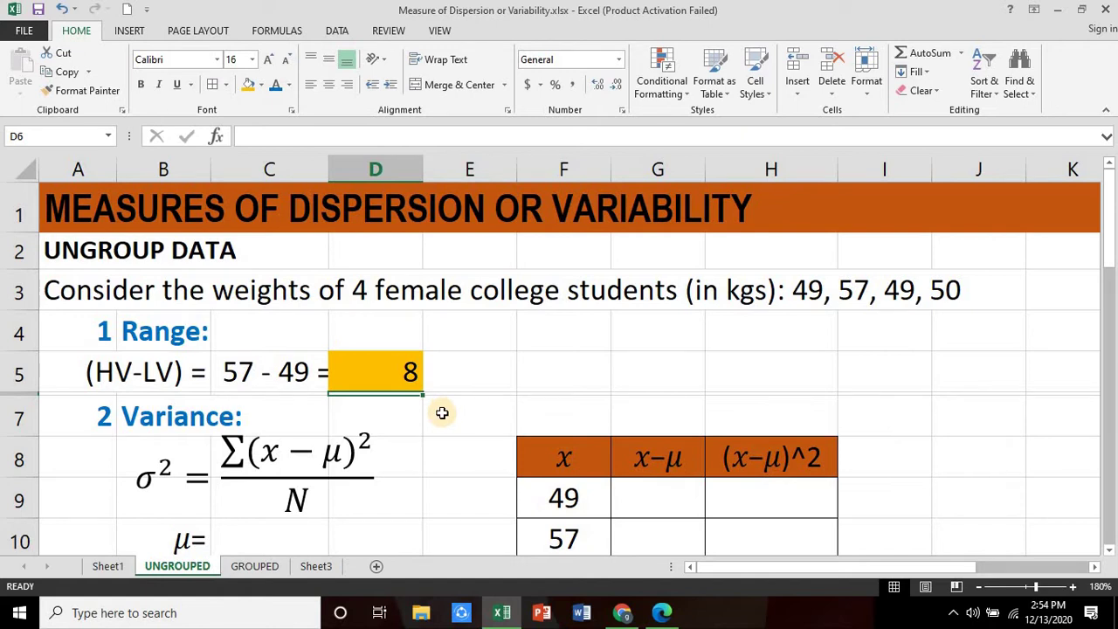
Step: Calculate the mean μ in C10 with the AVERAGE function over the x values in F9:F12
scroll(442, 412, down, 1)
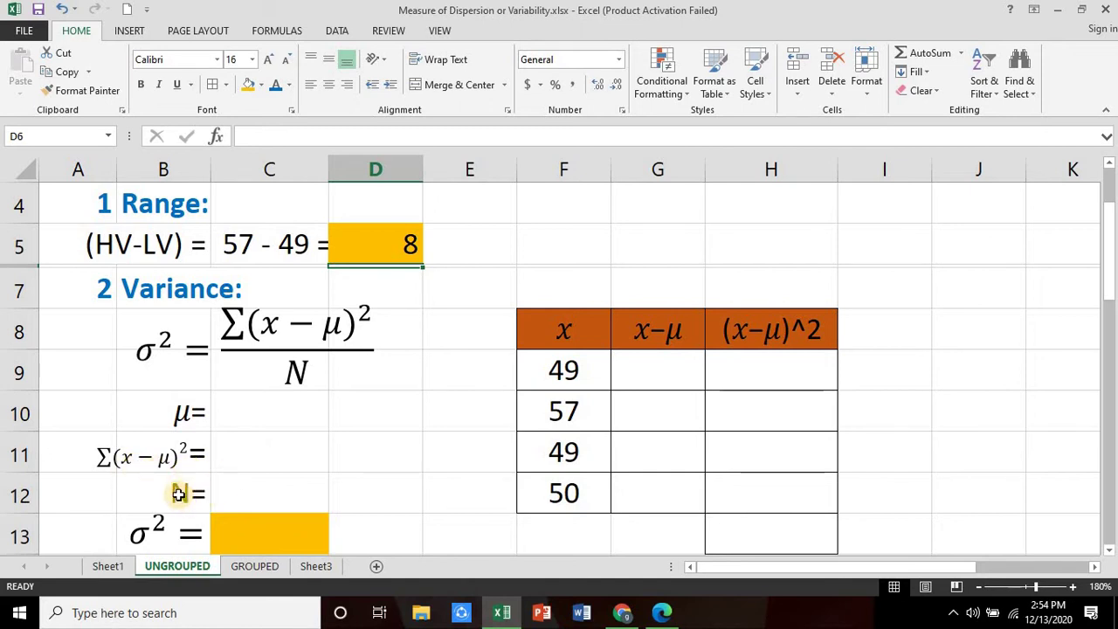
click(569, 332)
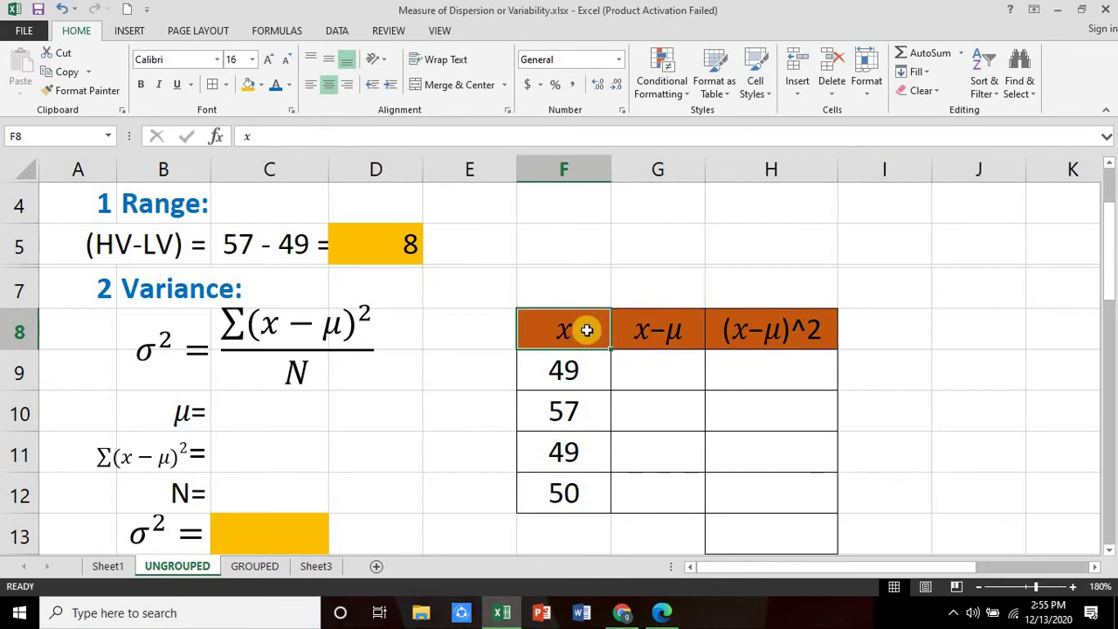
click(655, 332)
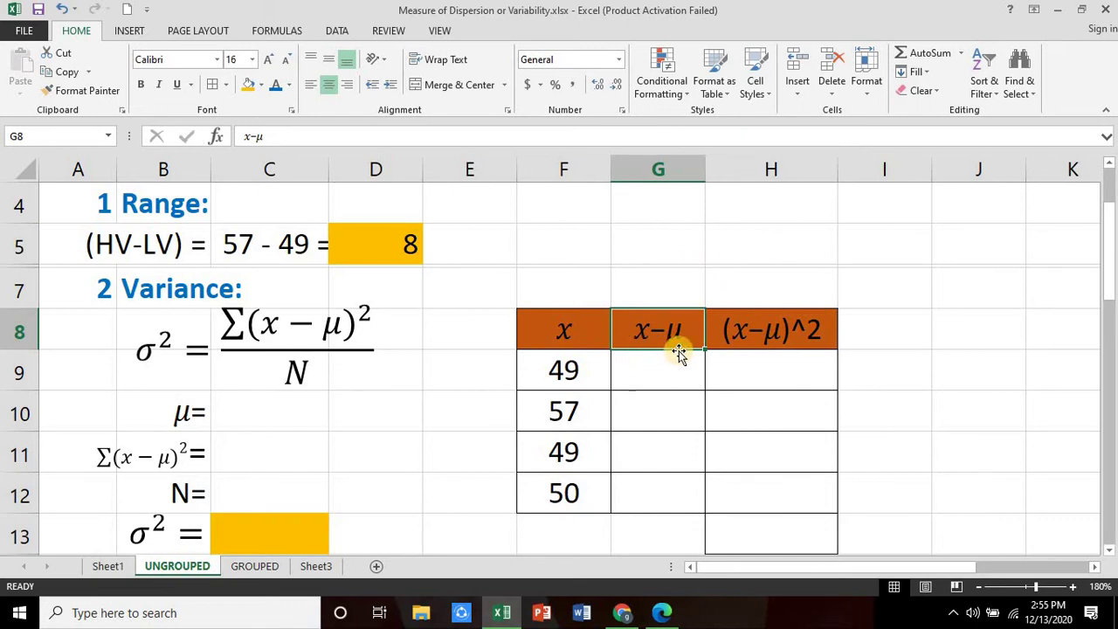
click(266, 412)
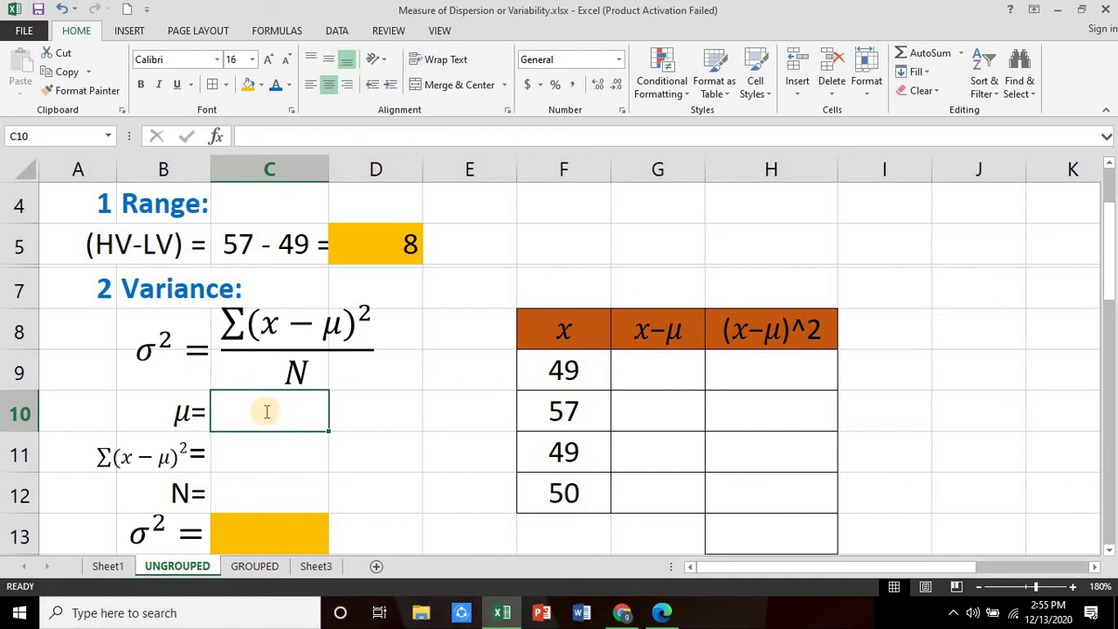
text(=AV)
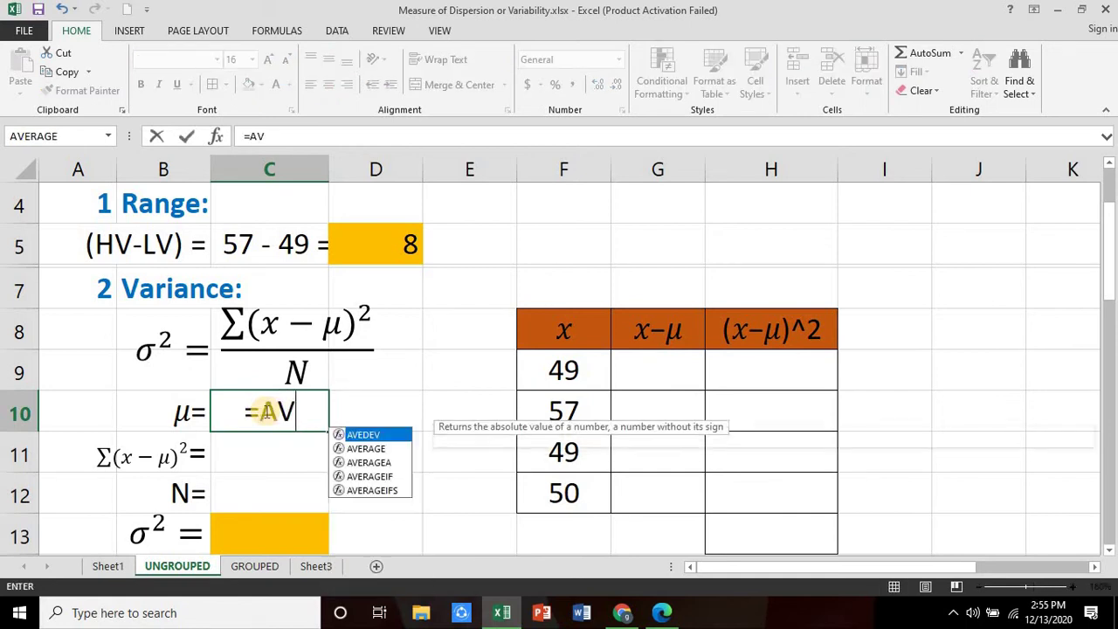
text(ERAGE()
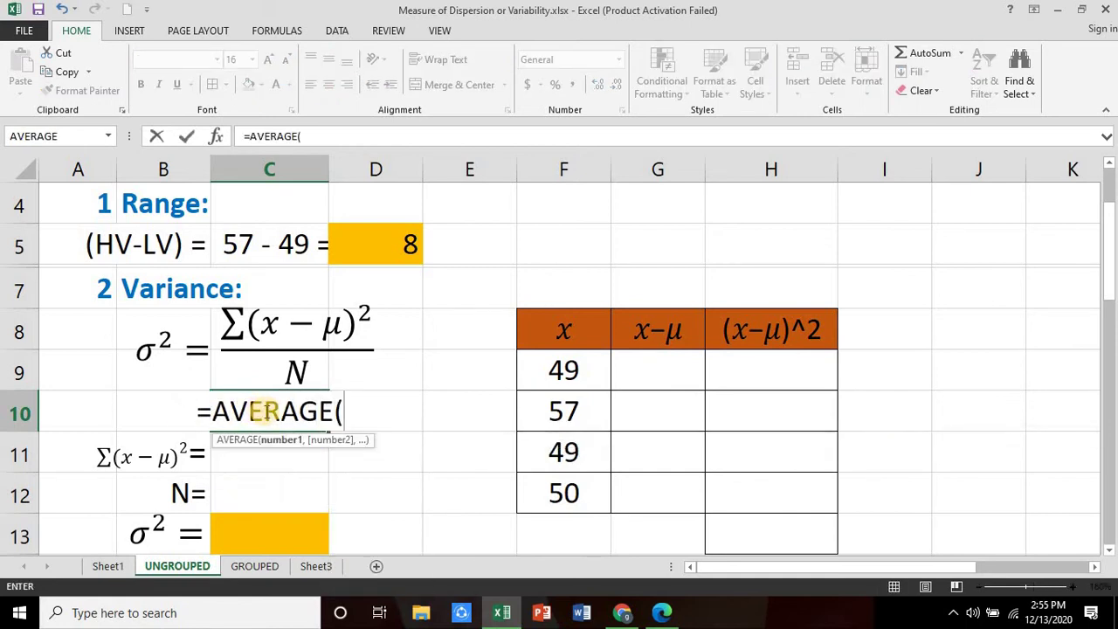
drag(565, 378, 557, 495)
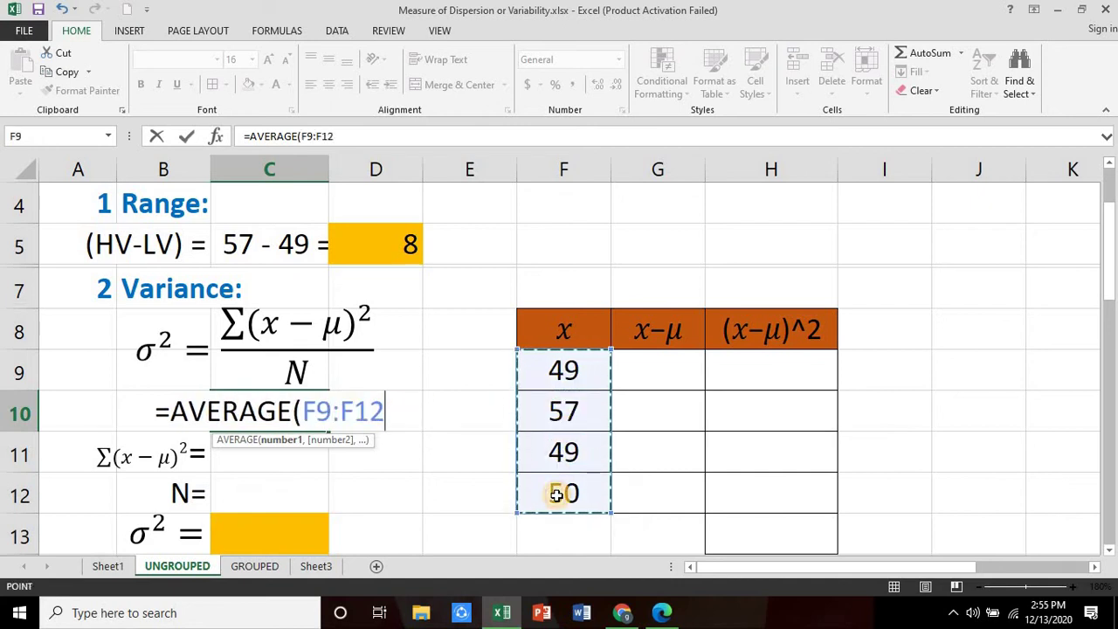
key(Return)
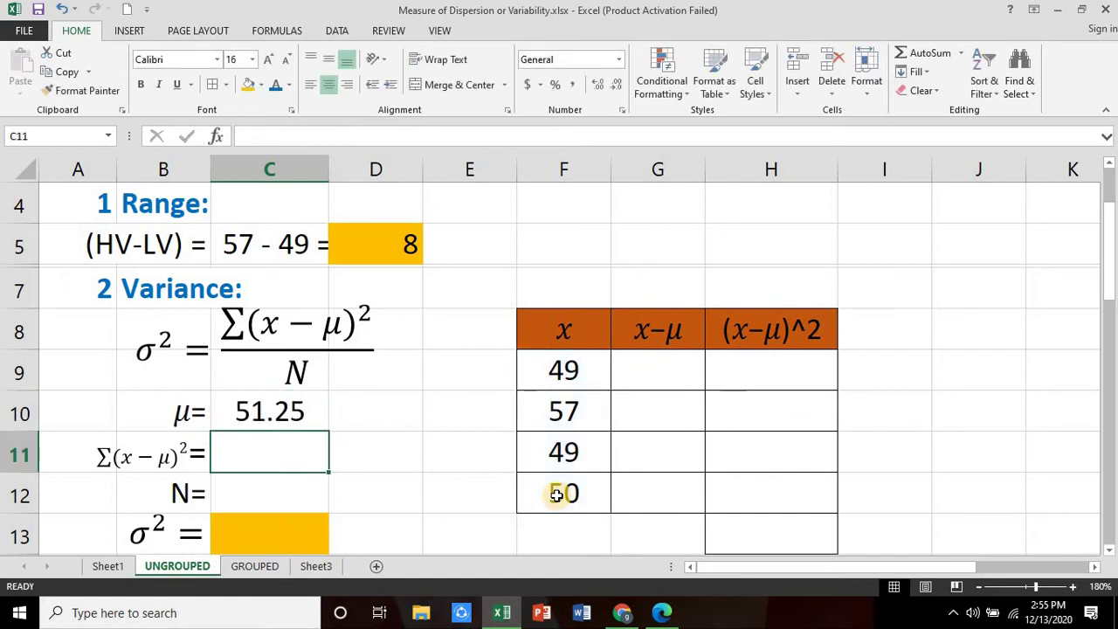
click(297, 412)
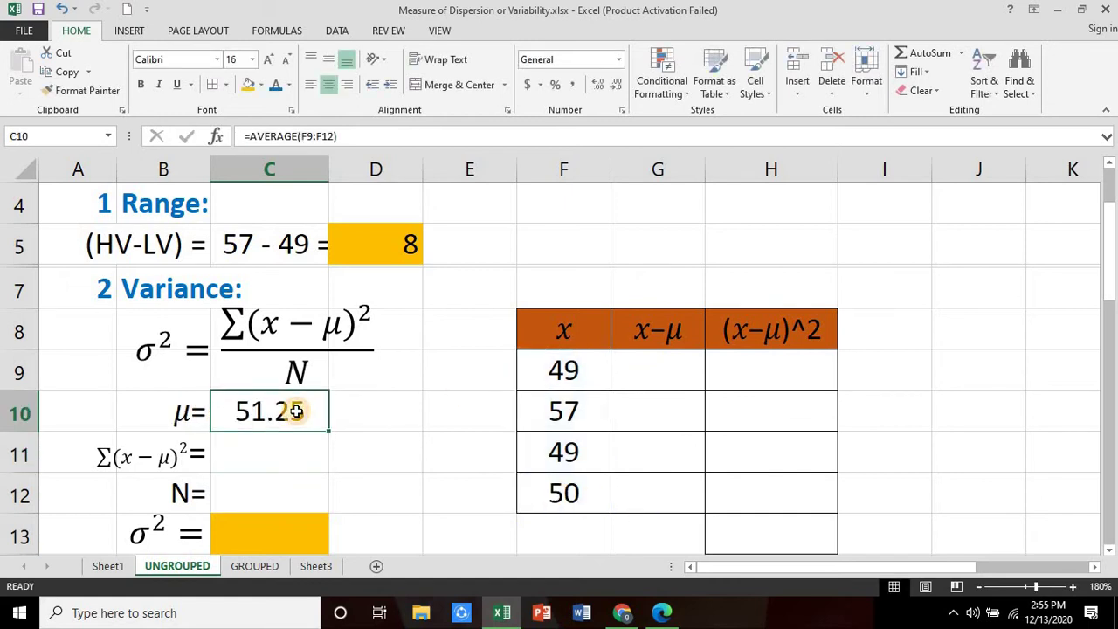
Step: Calculate the first x−μ deviation in G9 with the formula =F9-C10
click(672, 369)
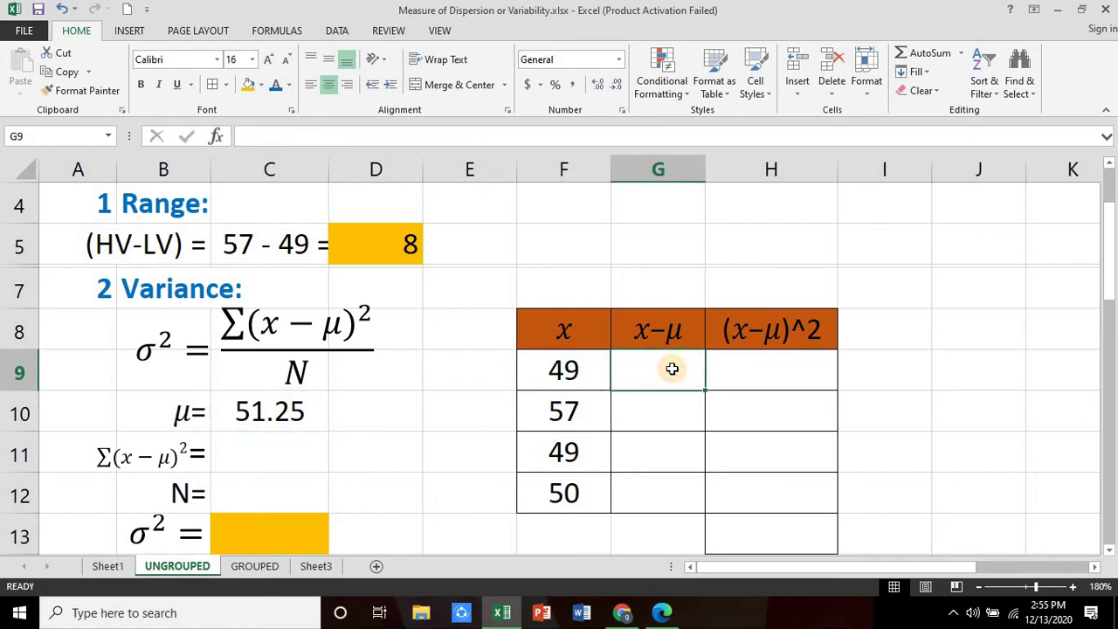
text(=)
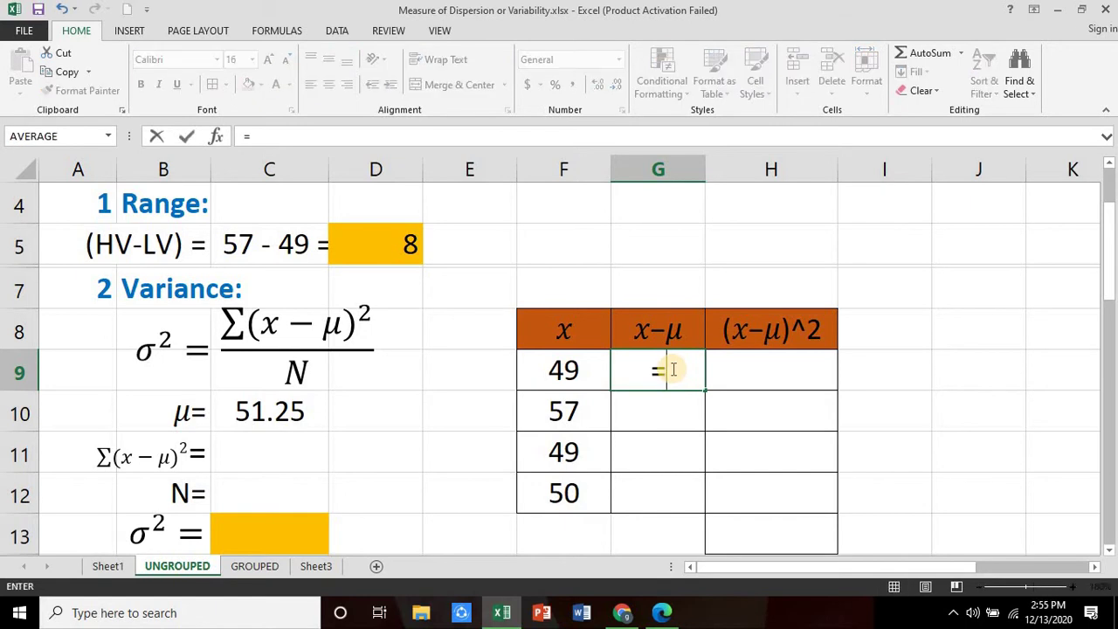
click(558, 365)
text(-)
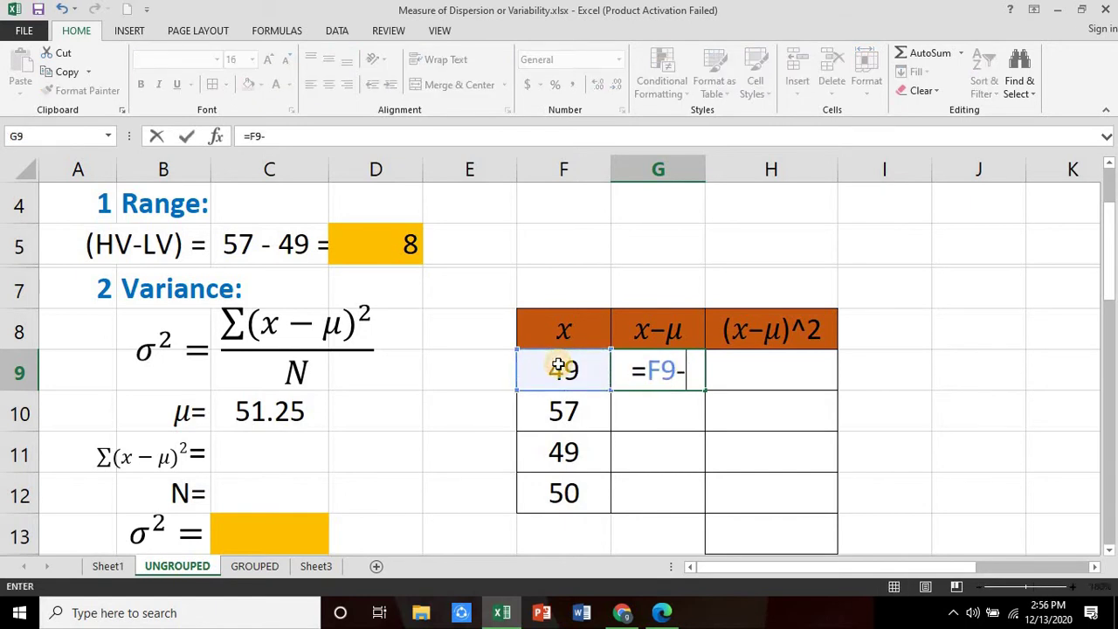
click(280, 412)
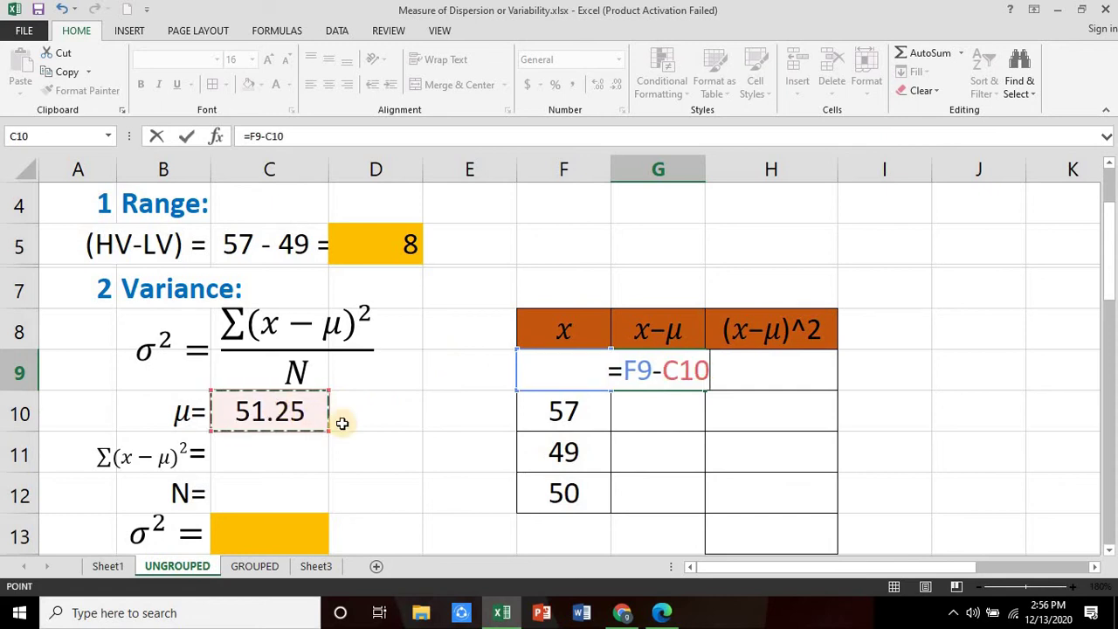
key(Return)
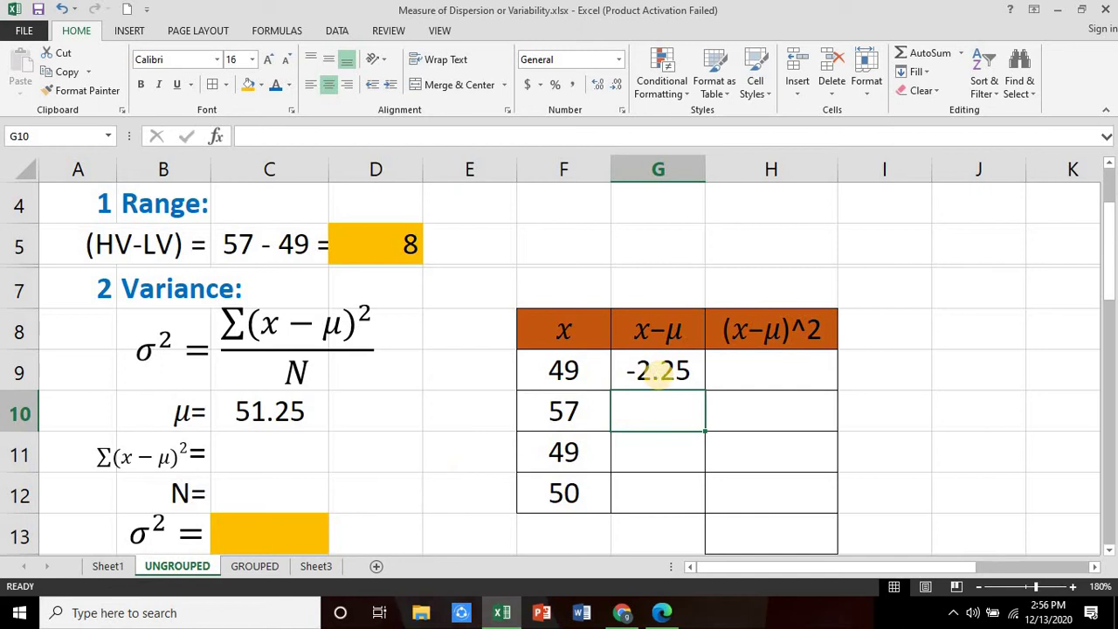
Step: Make the mean reference in G9's formula absolute as $C$10 and fill the formula down to G12
click(655, 371)
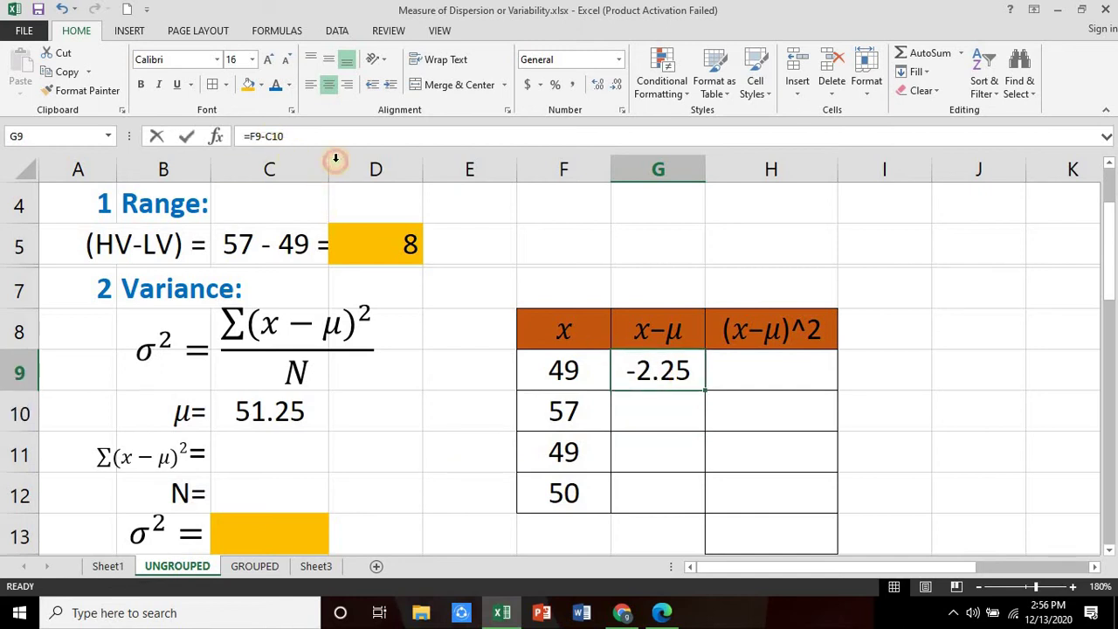
key(F2)
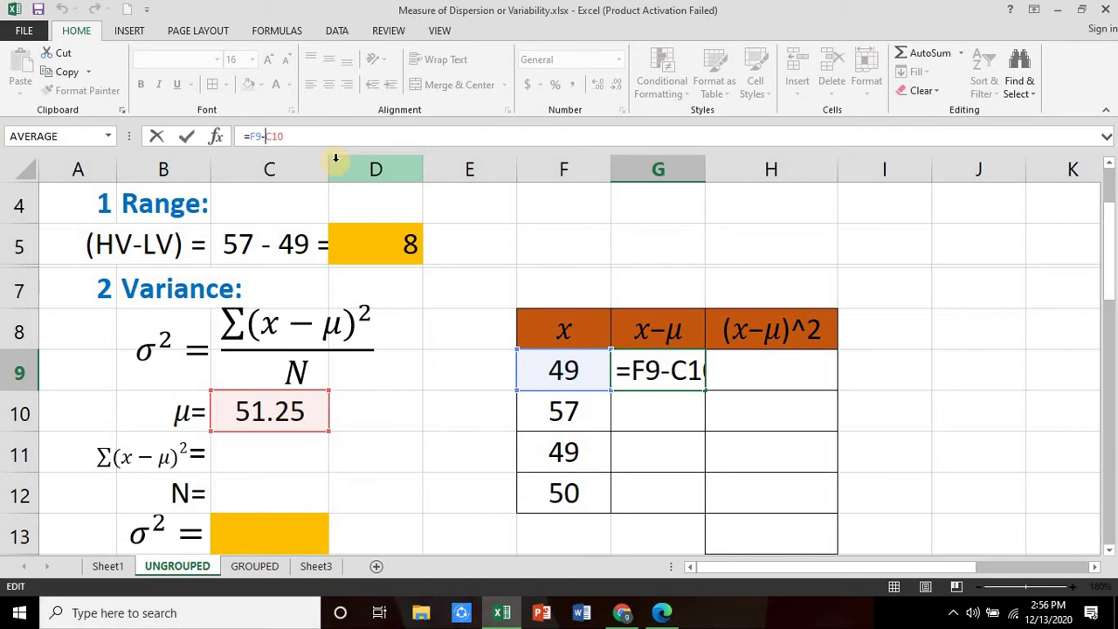
key(F4)
key(Return)
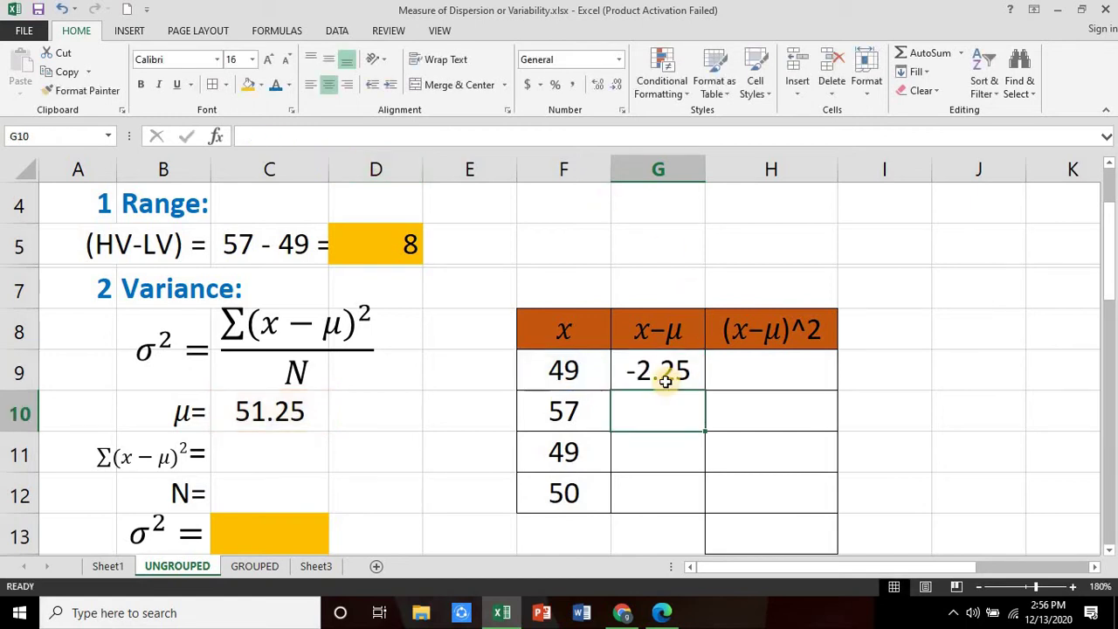
click(667, 381)
drag(705, 390, 699, 502)
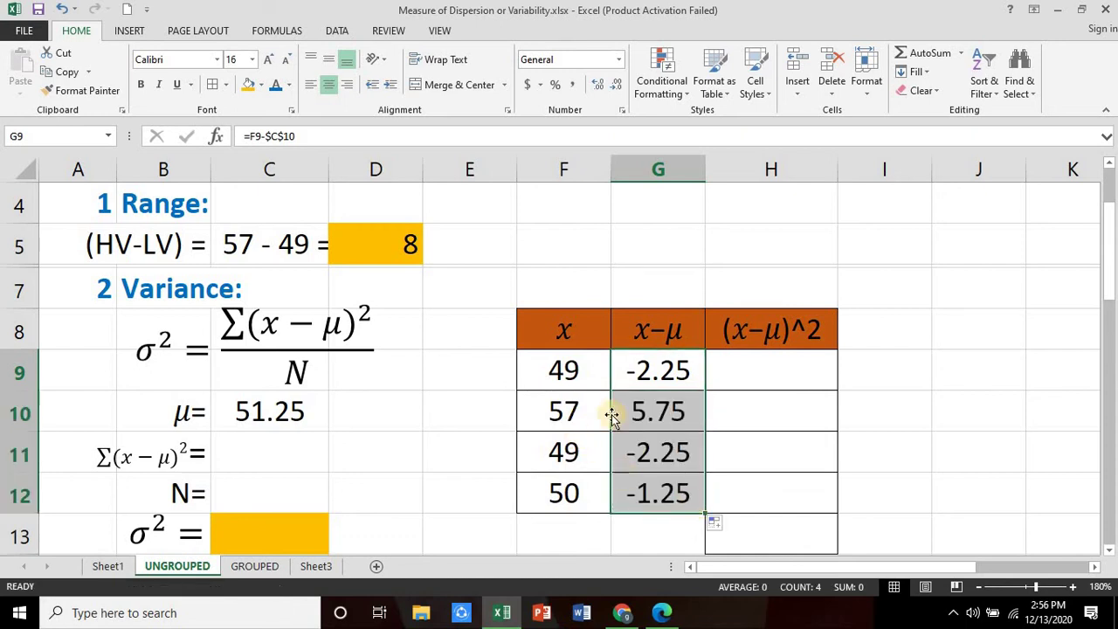
click(648, 411)
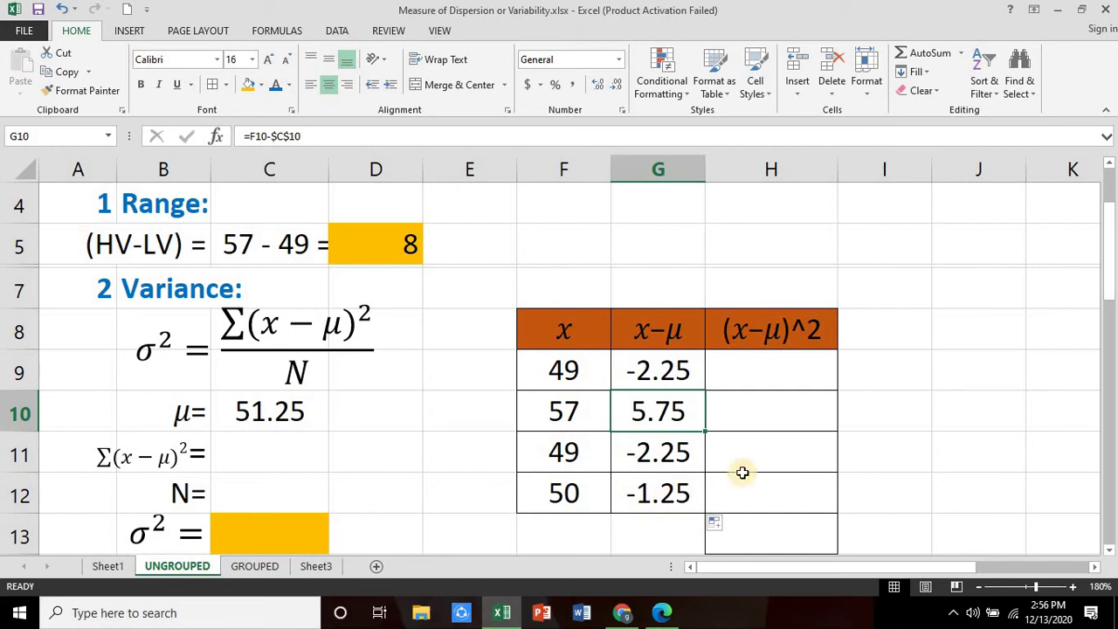
Step: Square the first deviation in H9 with =G9*G9 and fill the formula down to H12
click(787, 365)
text(=)
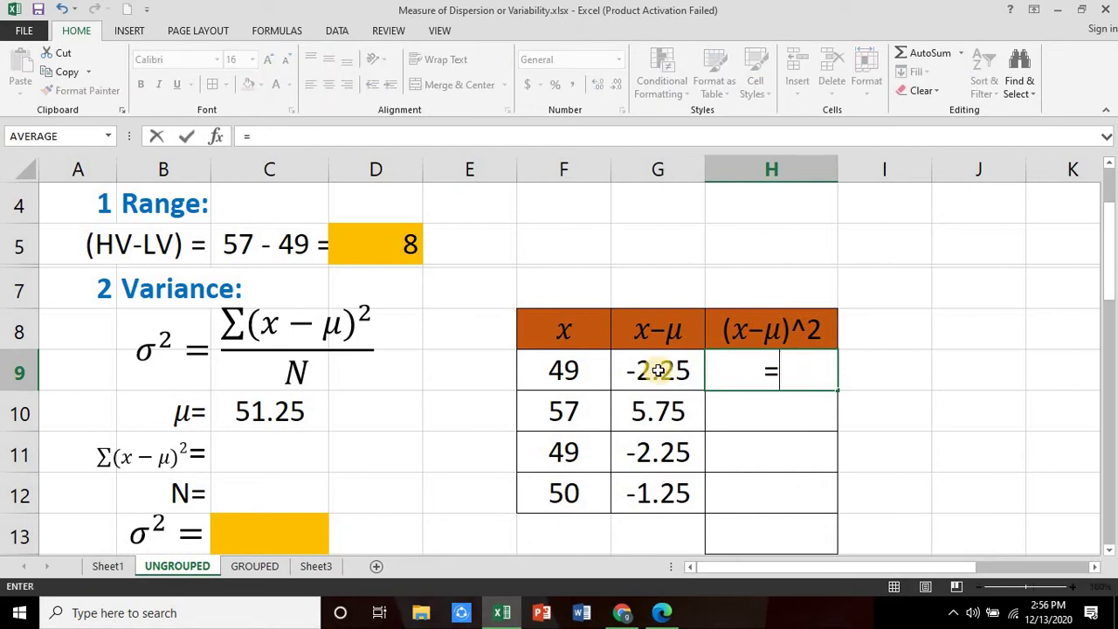
click(658, 371)
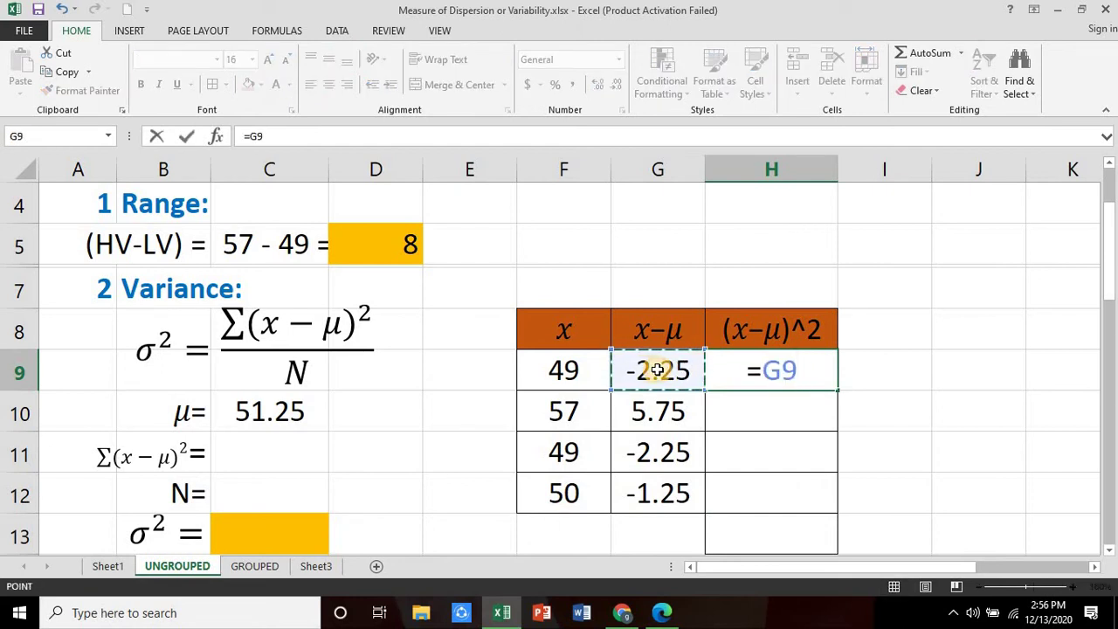
text(*)
click(658, 370)
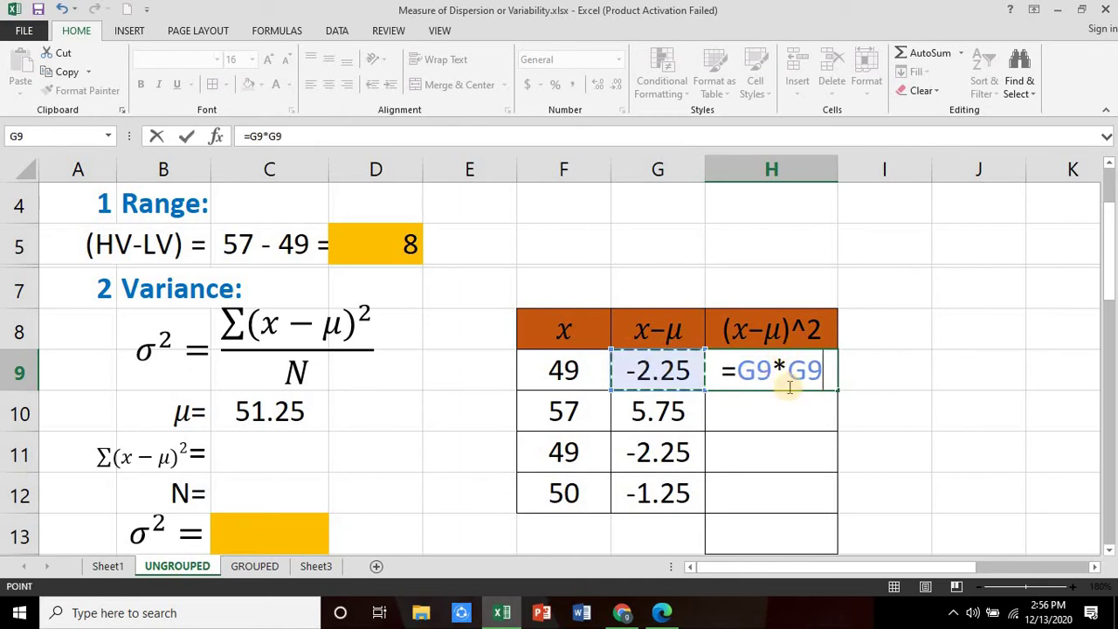
key(Return)
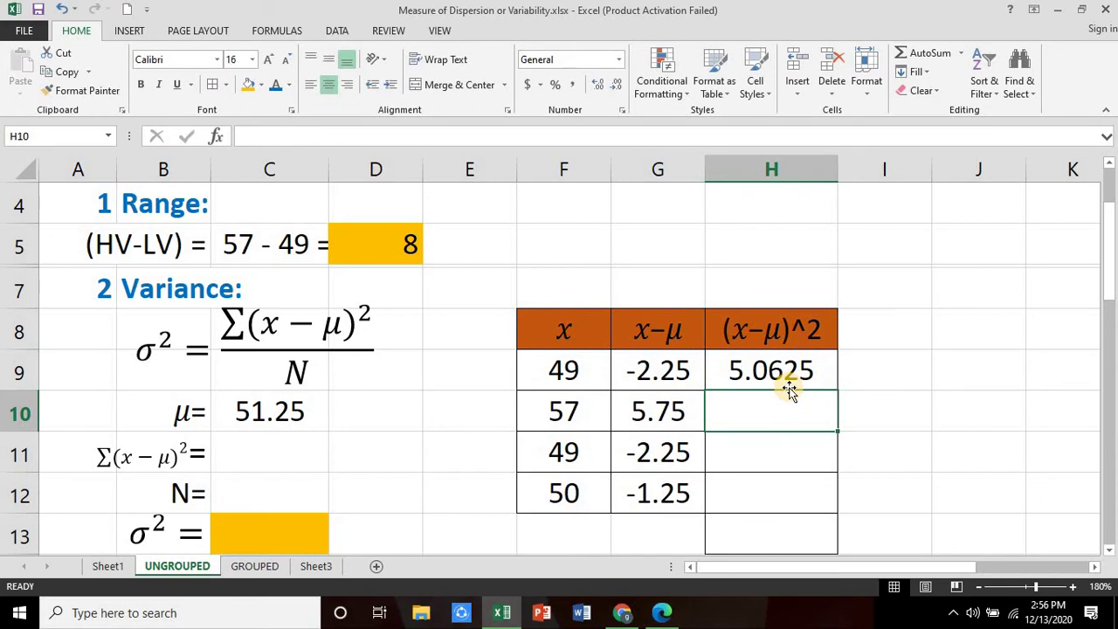
click(834, 384)
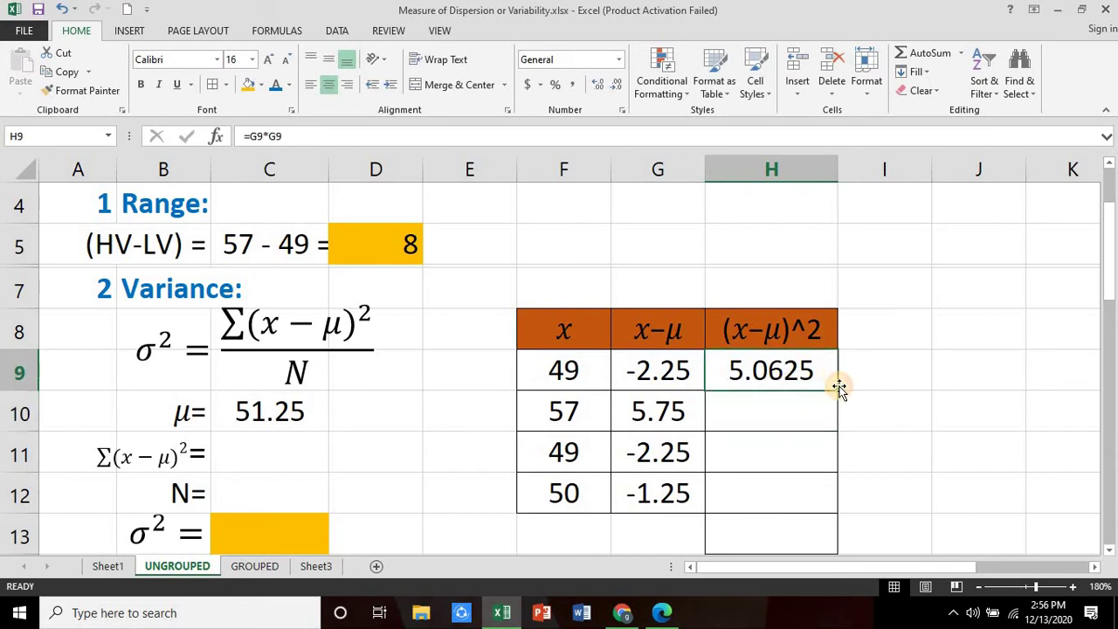
drag(838, 392, 831, 504)
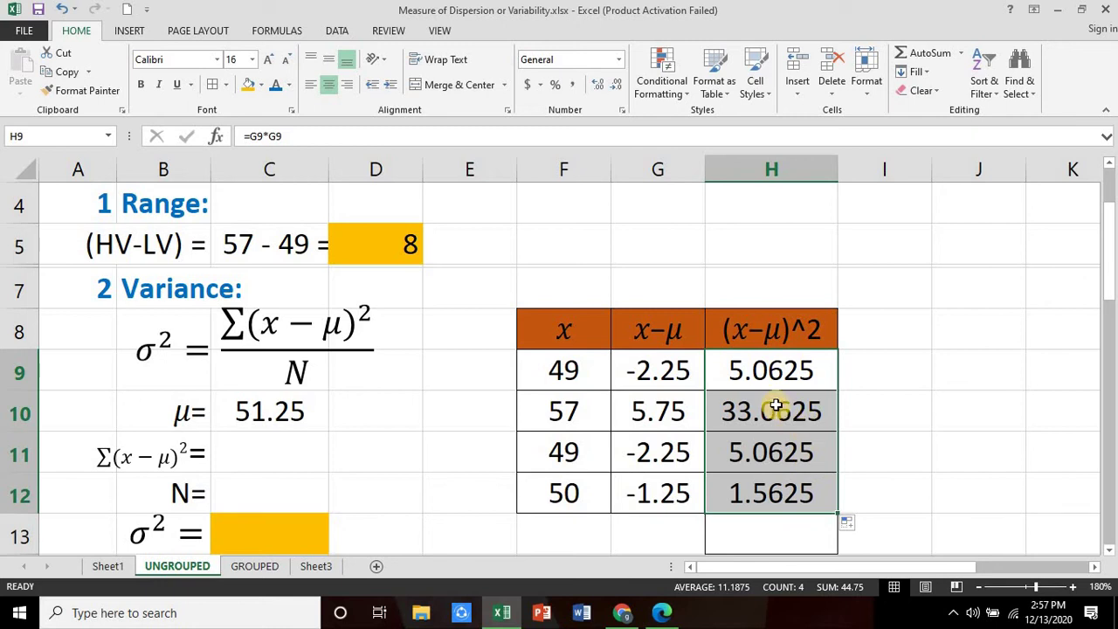
Step: Total the squared deviations in H13 with the SUM function over H9:H12
click(759, 538)
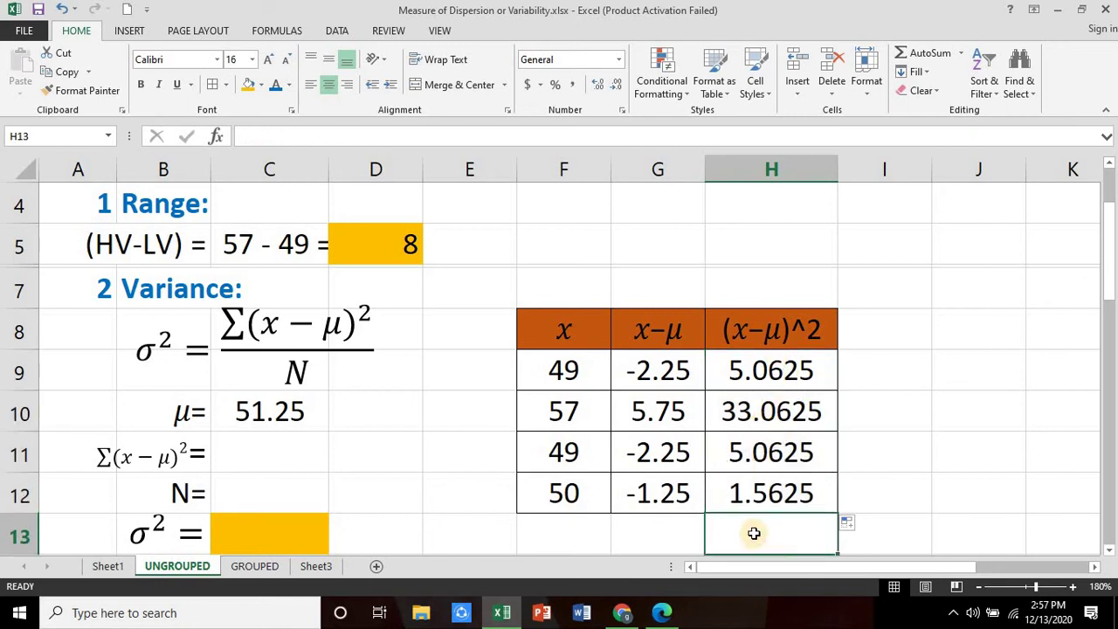
text(=)
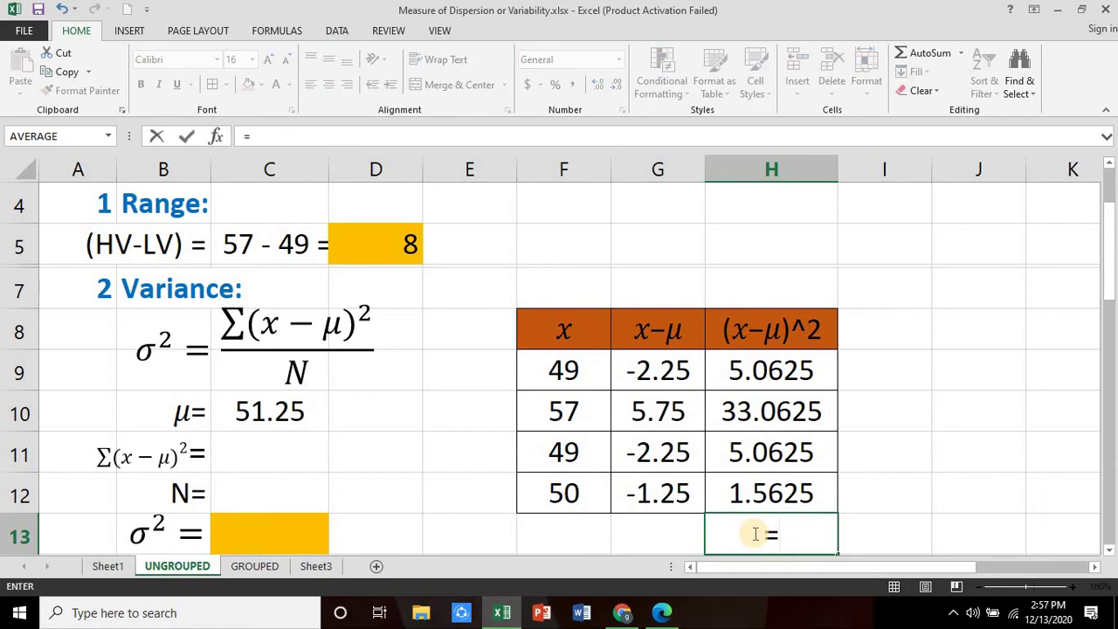
text(SUM)
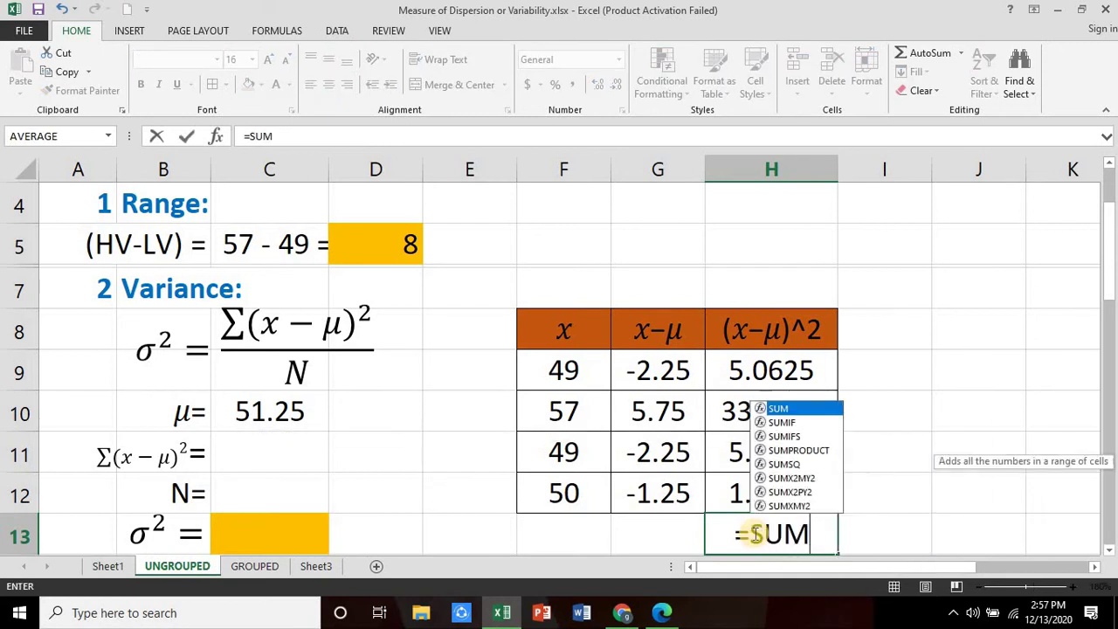
text(()
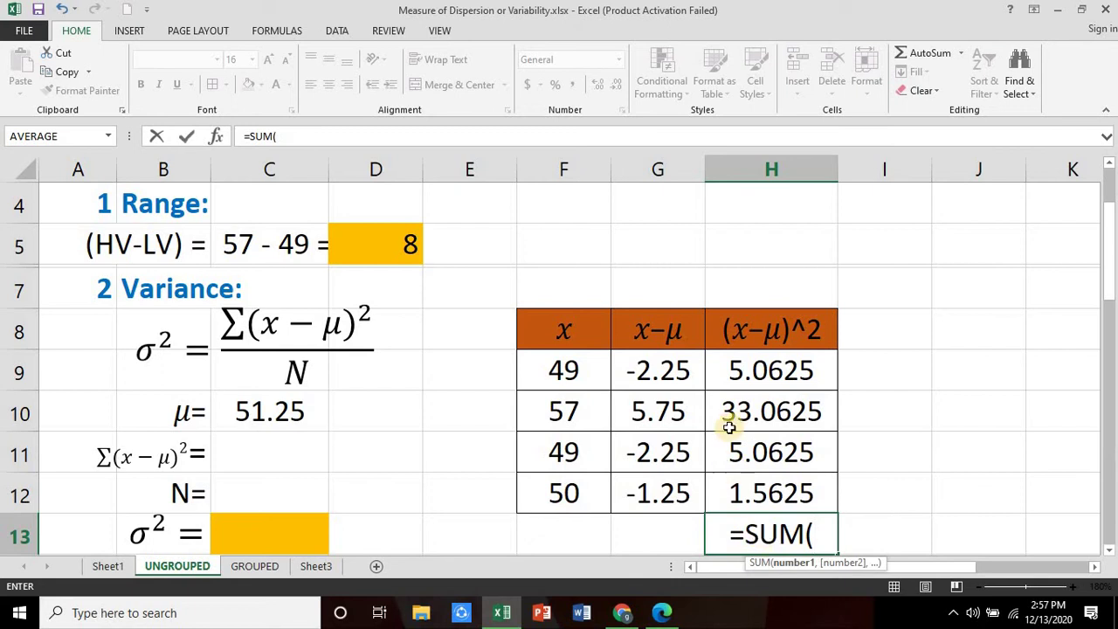
drag(768, 371, 755, 510)
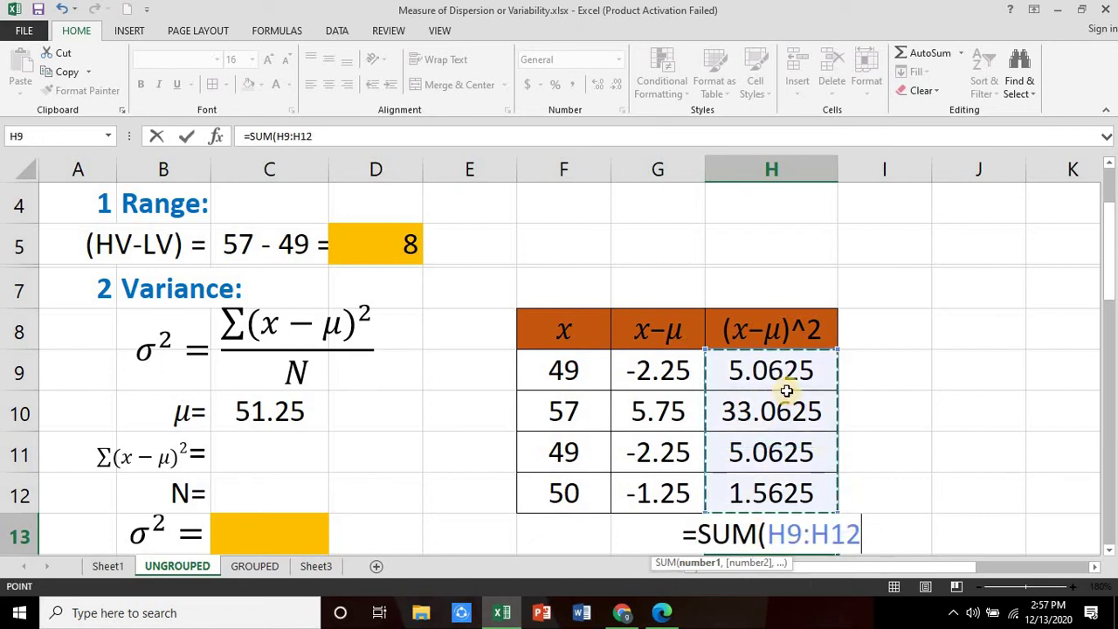
key(Return)
click(778, 492)
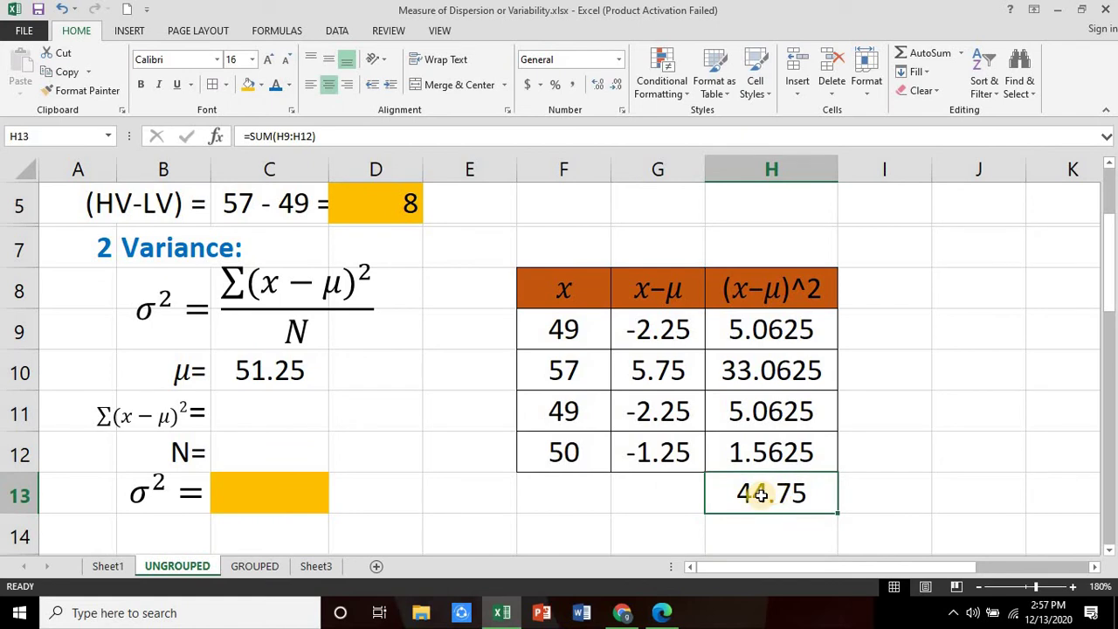
Step: Bring the sum of squared deviations into C11 with the formula =H13
click(278, 408)
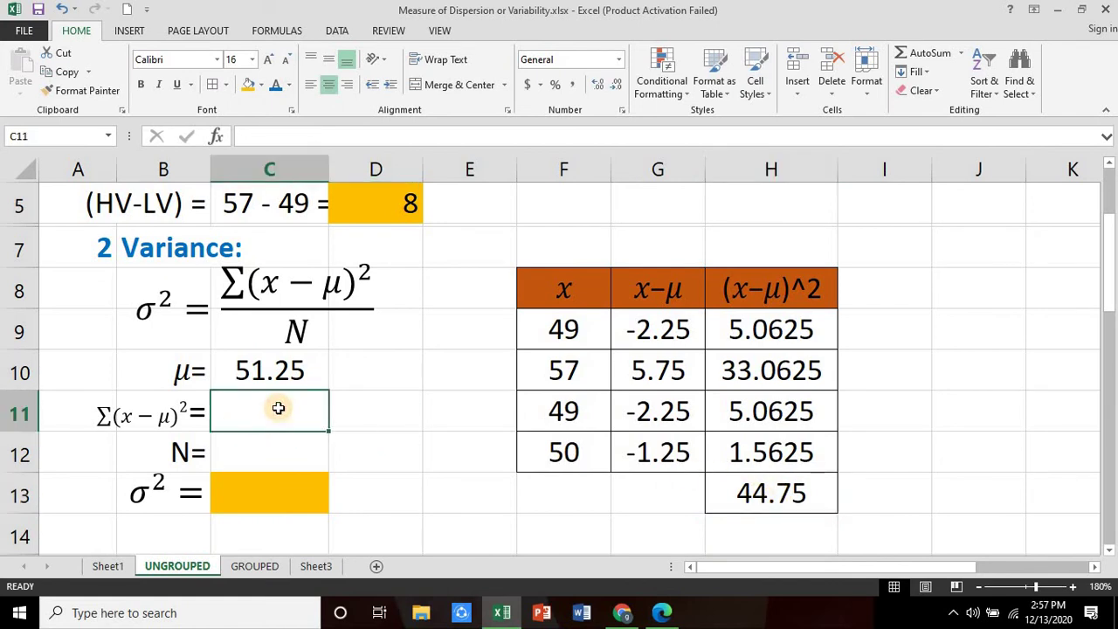
text(=)
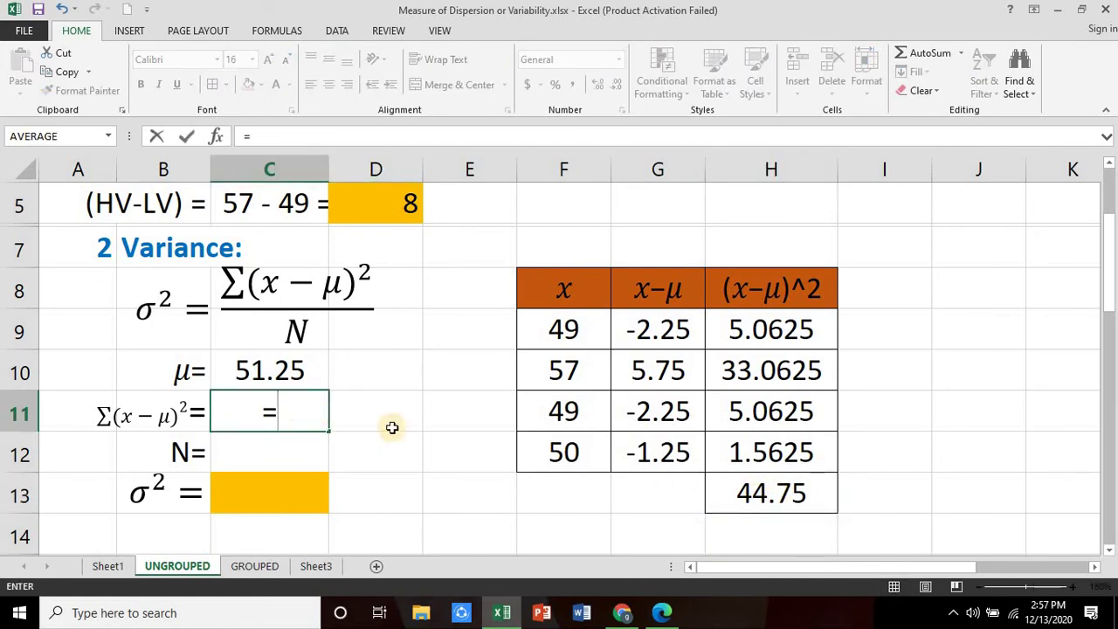
click(743, 492)
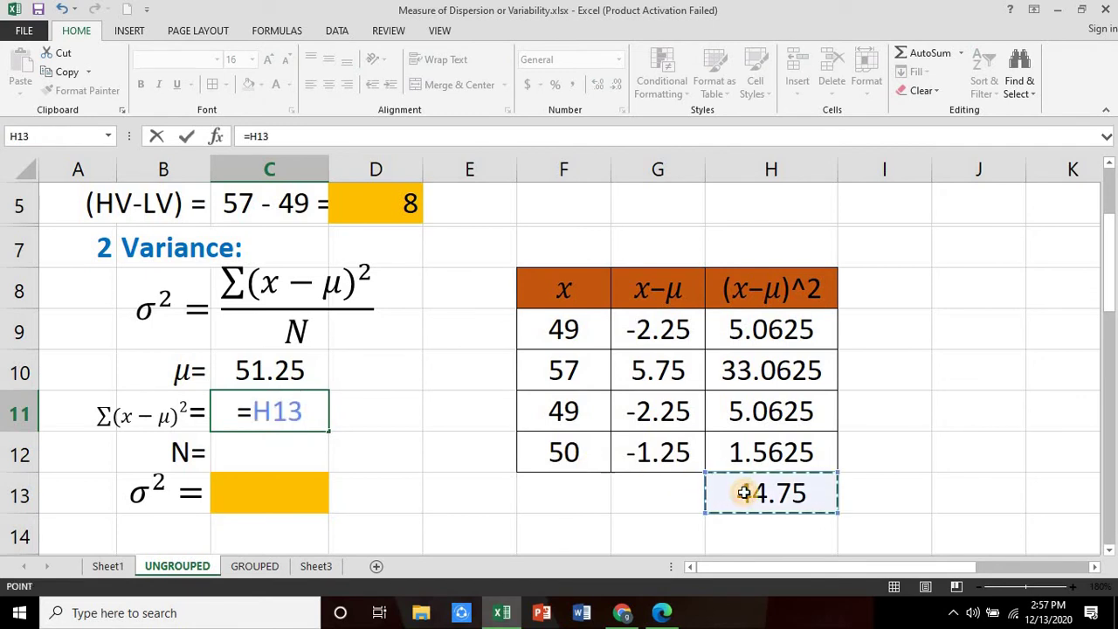
key(Return)
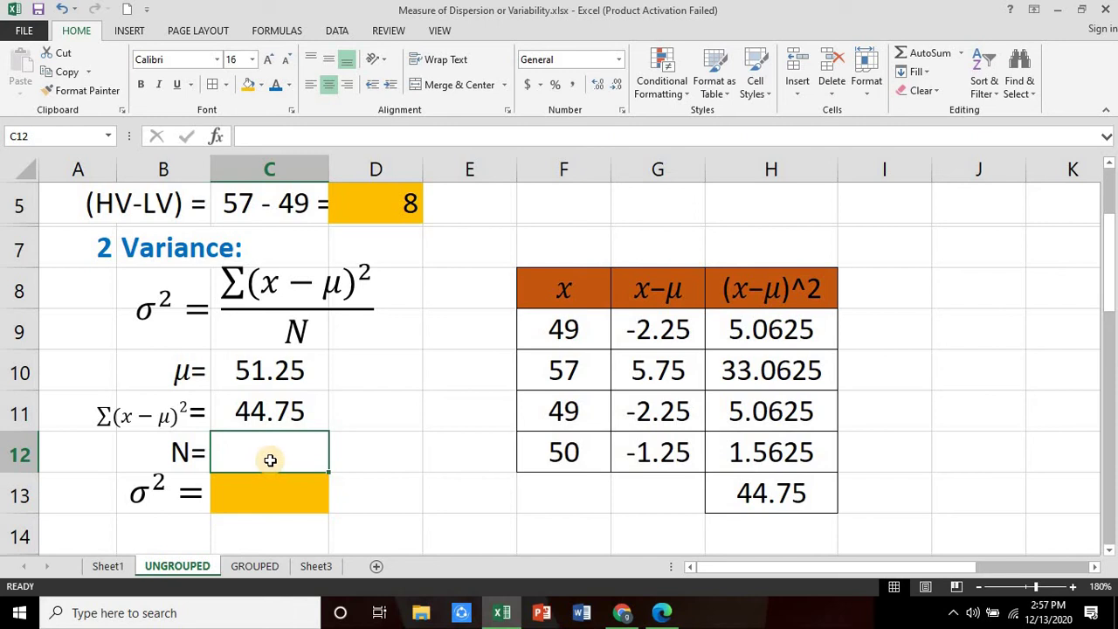
Step: Calculate N in C12 by applying the COUNT function to the x values in F9:F12
text(=)
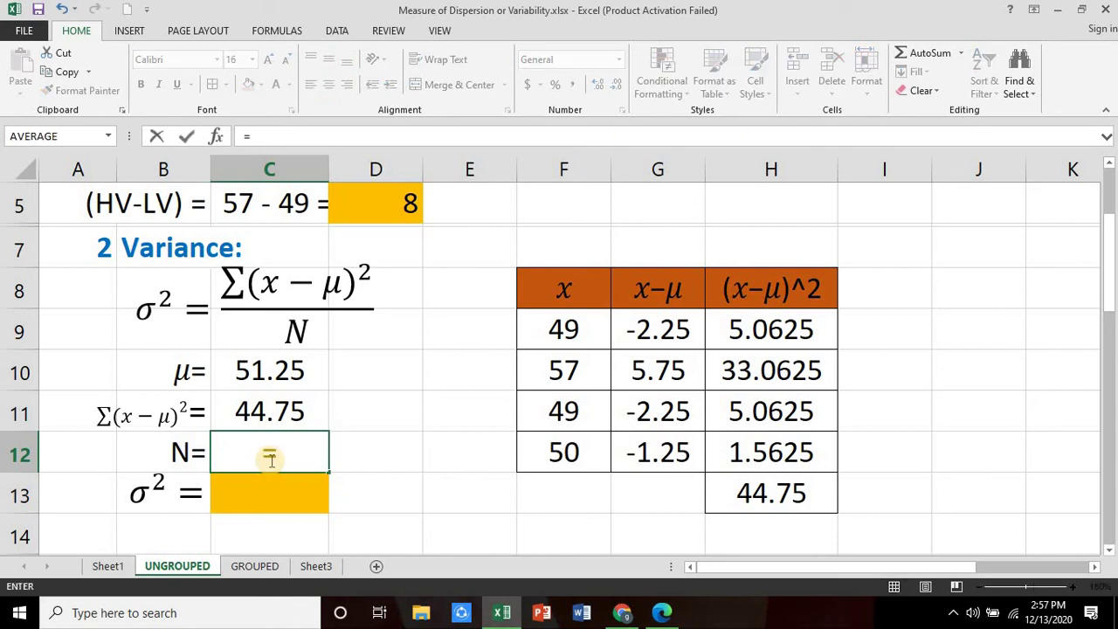
text(COUNT)
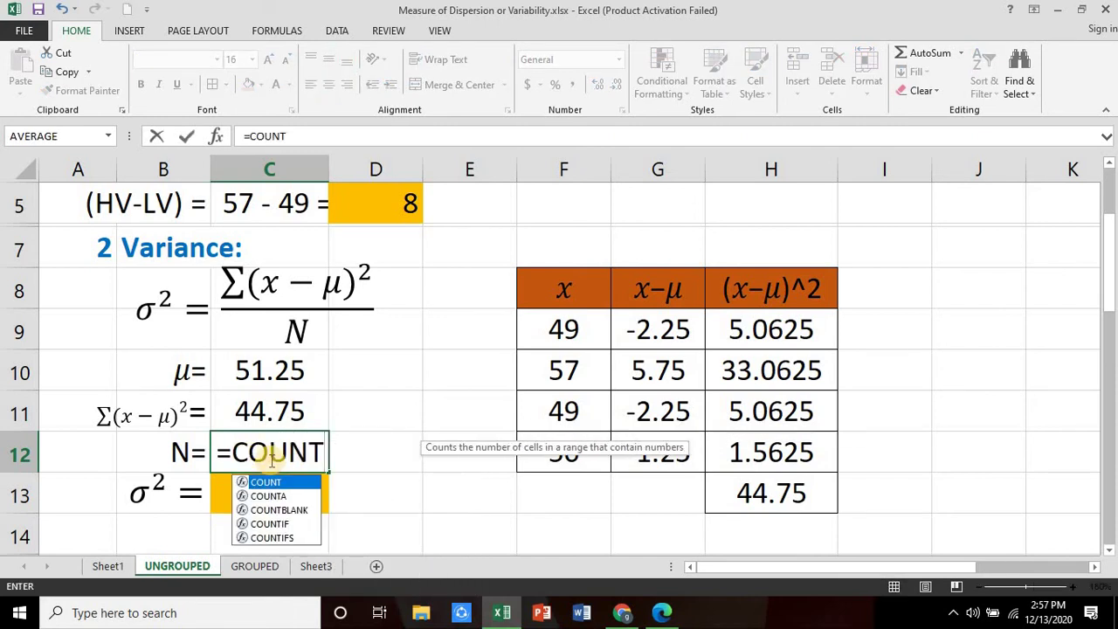
text(()
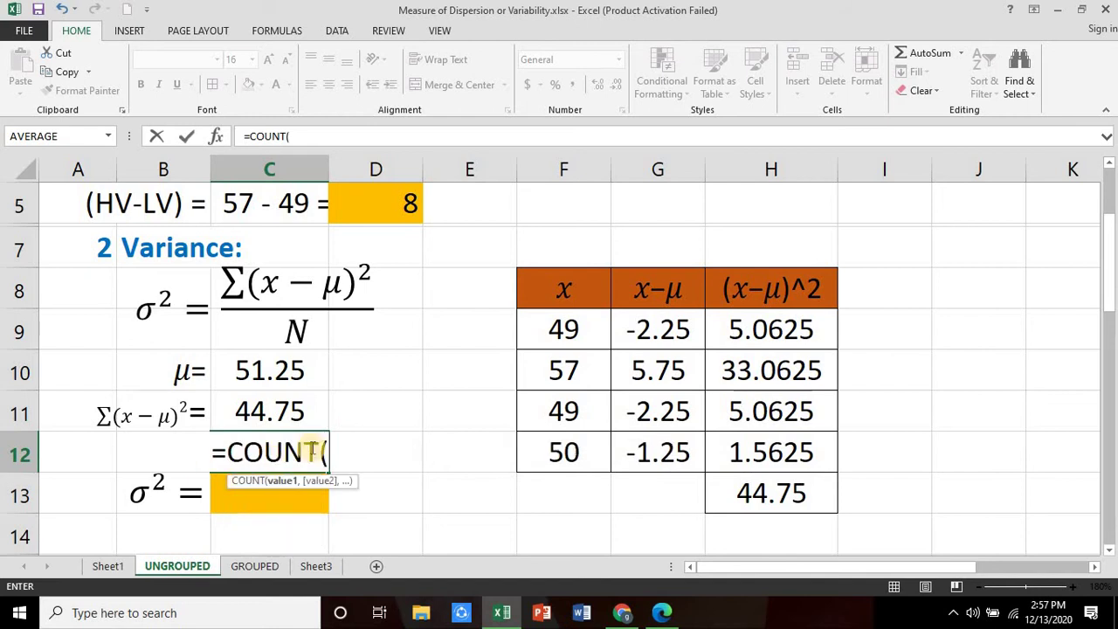
drag(564, 329, 568, 444)
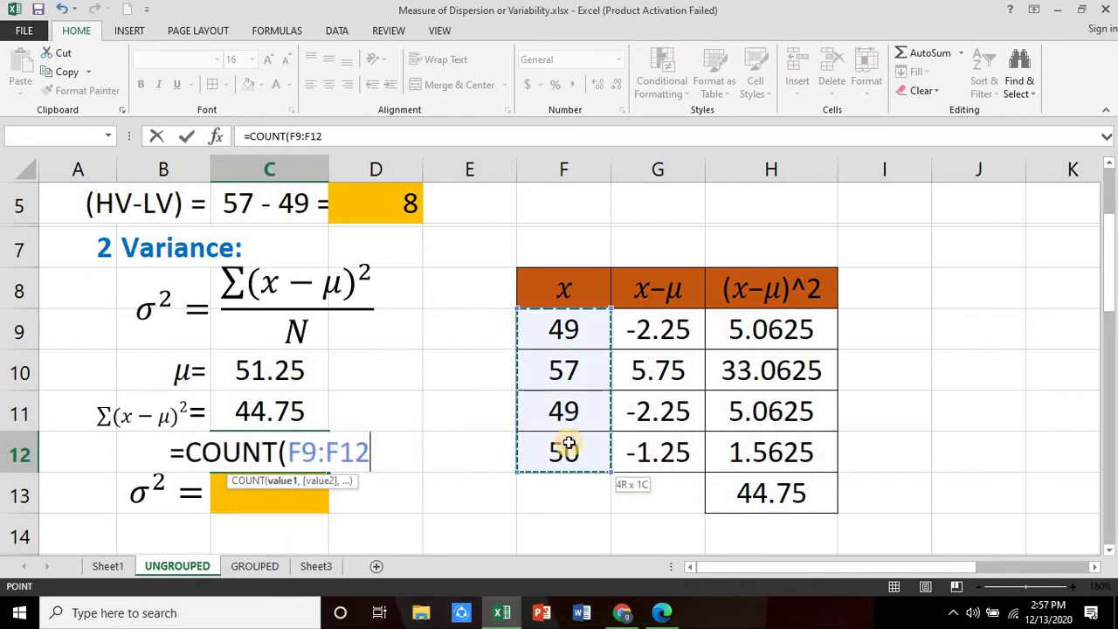
key(Return)
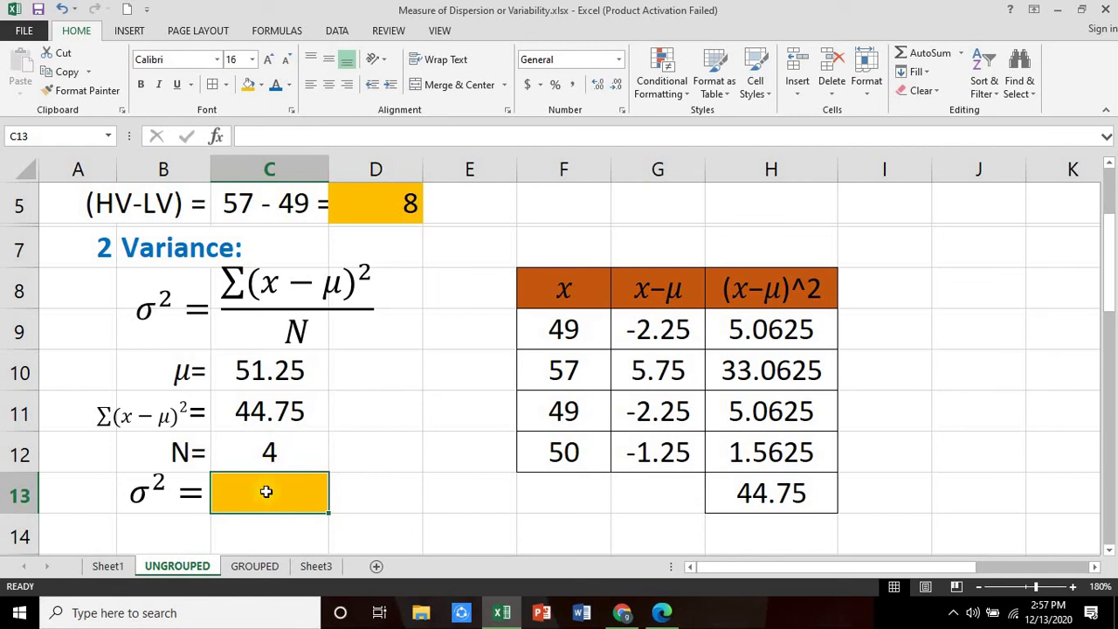
Step: Calculate the population variance in C13 with the formula =C11/C12
text(=)
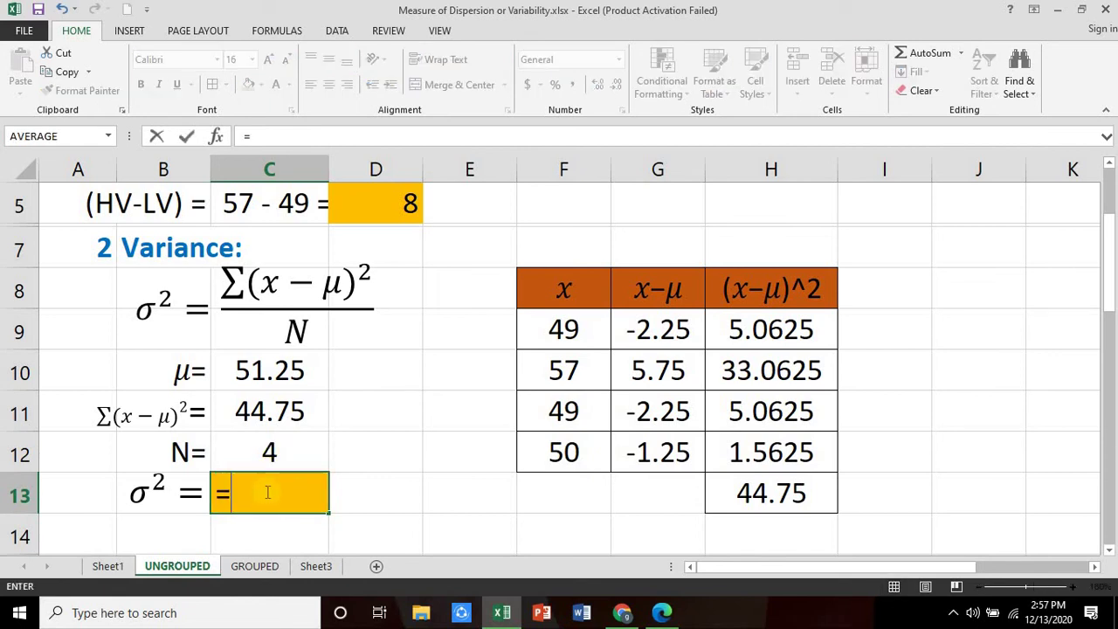
click(271, 413)
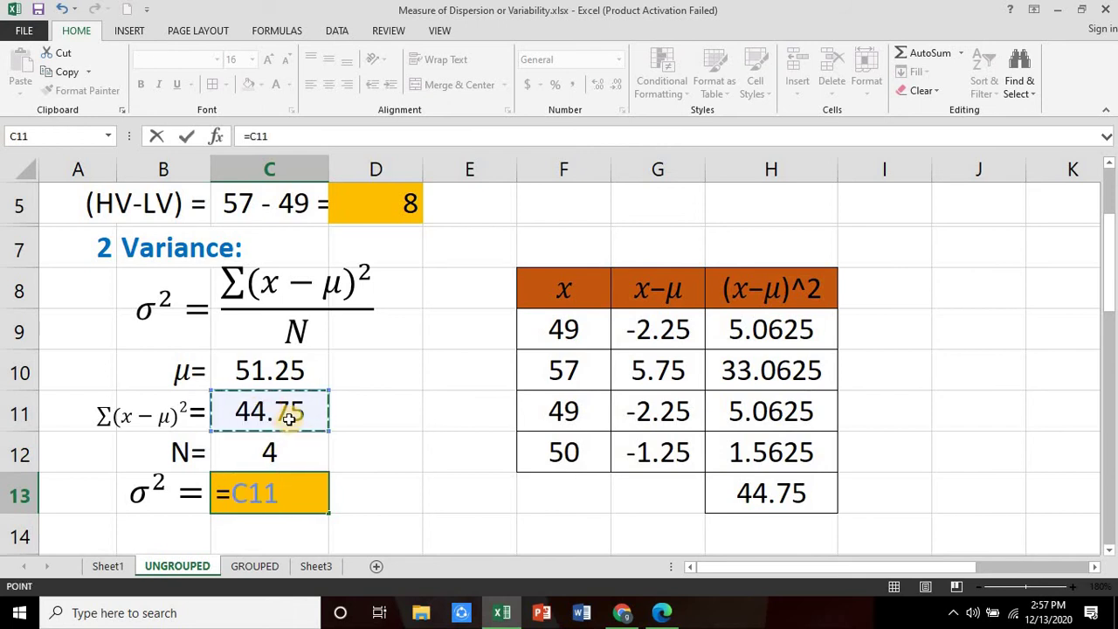
text(/)
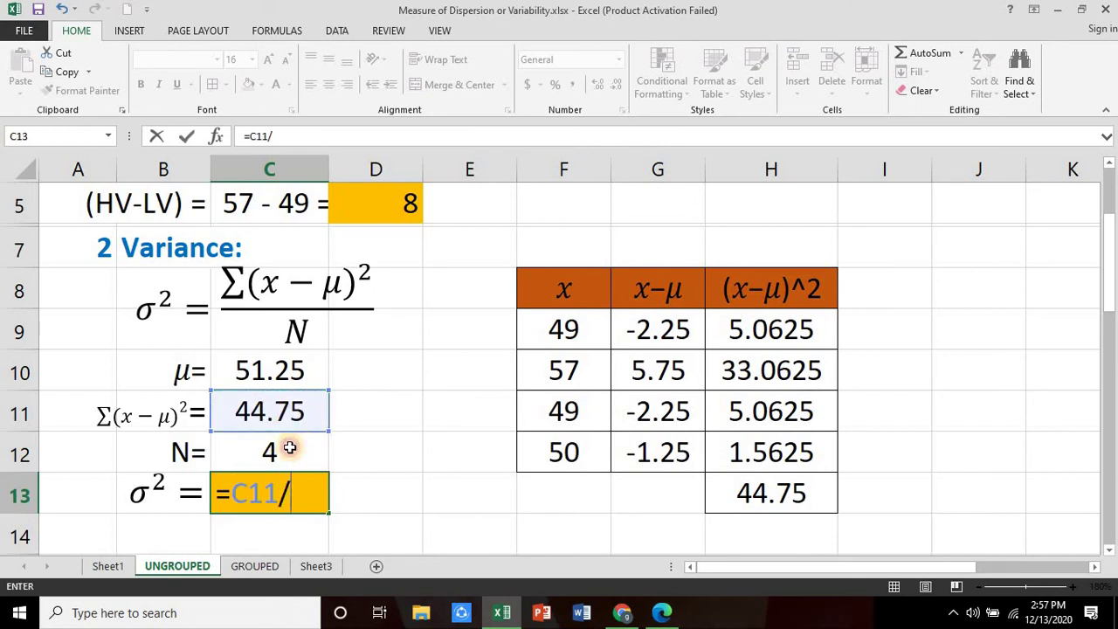
click(289, 448)
key(Return)
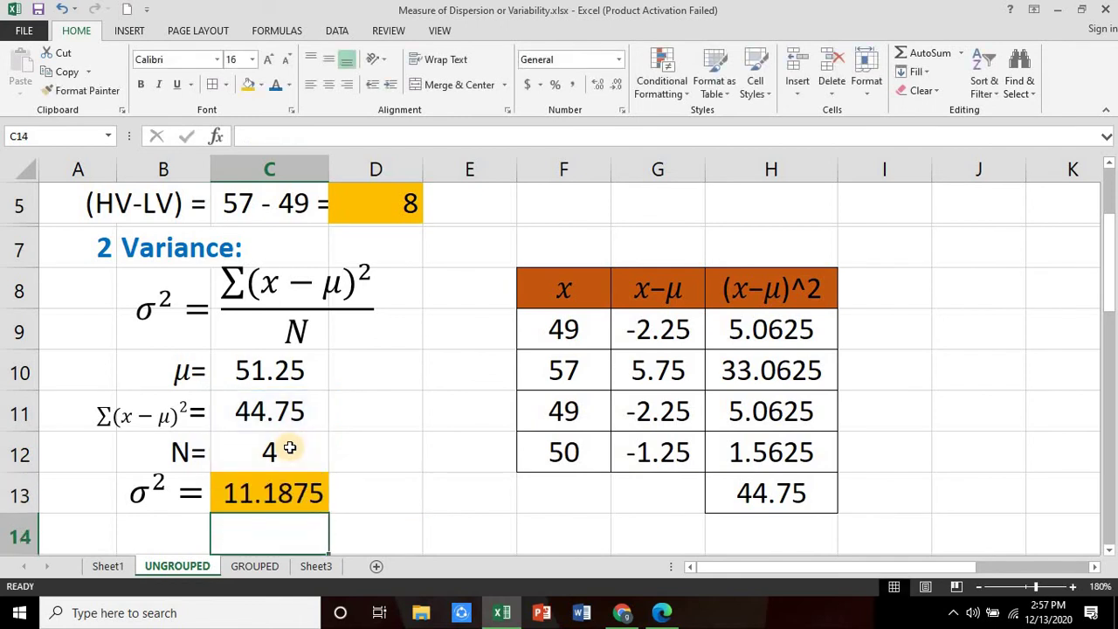
Step: Format the variance in C13 to two decimal places and center it in the cell
click(301, 498)
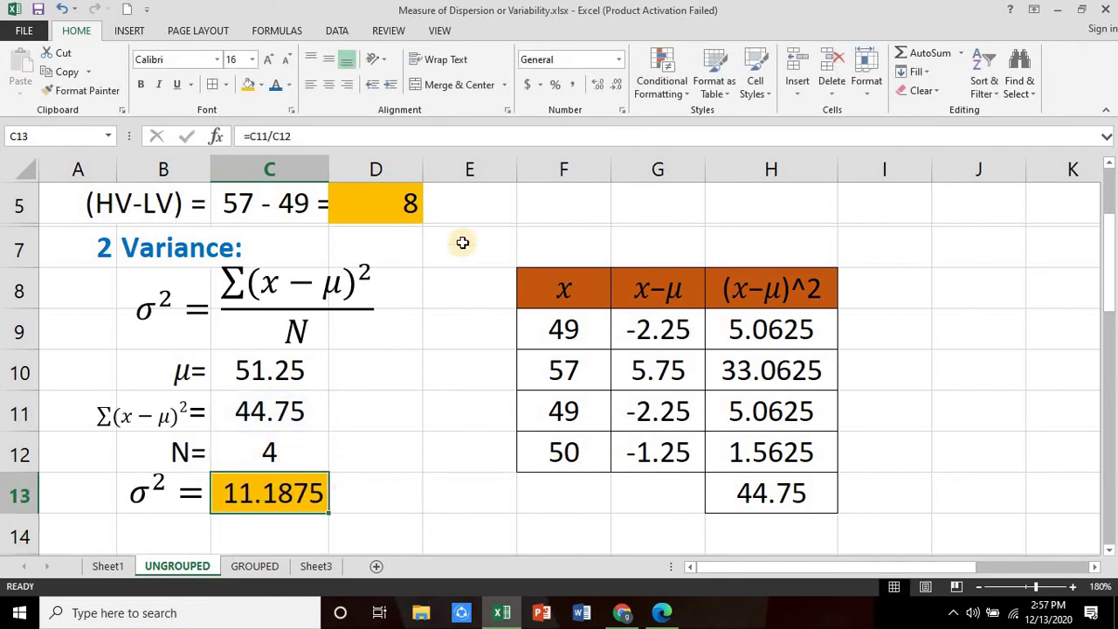
click(597, 85)
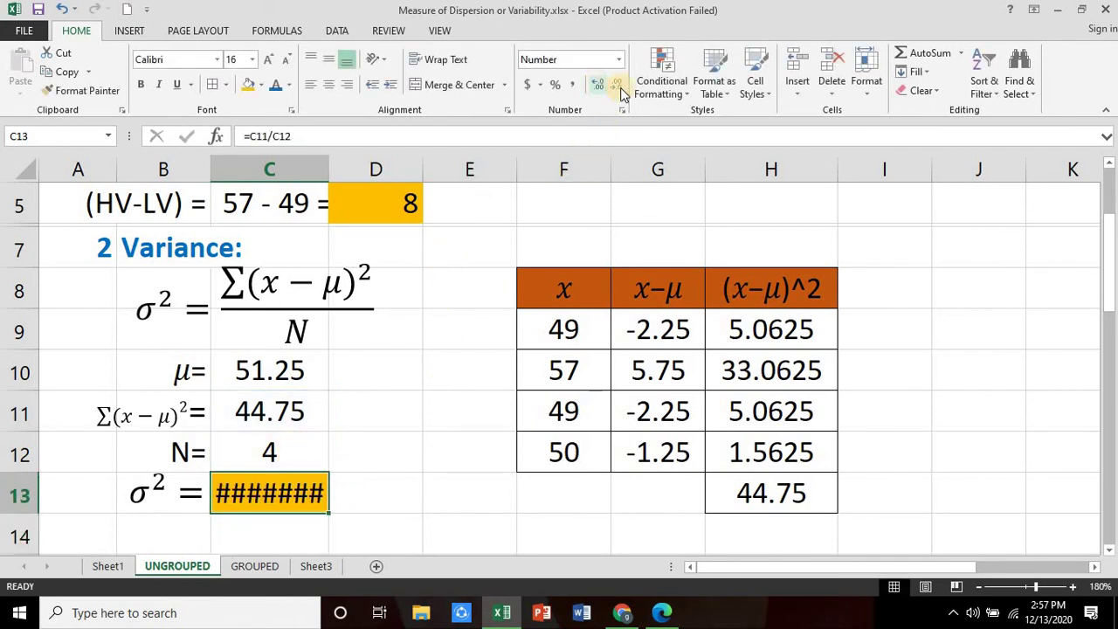
click(616, 84)
click(616, 85)
click(616, 84)
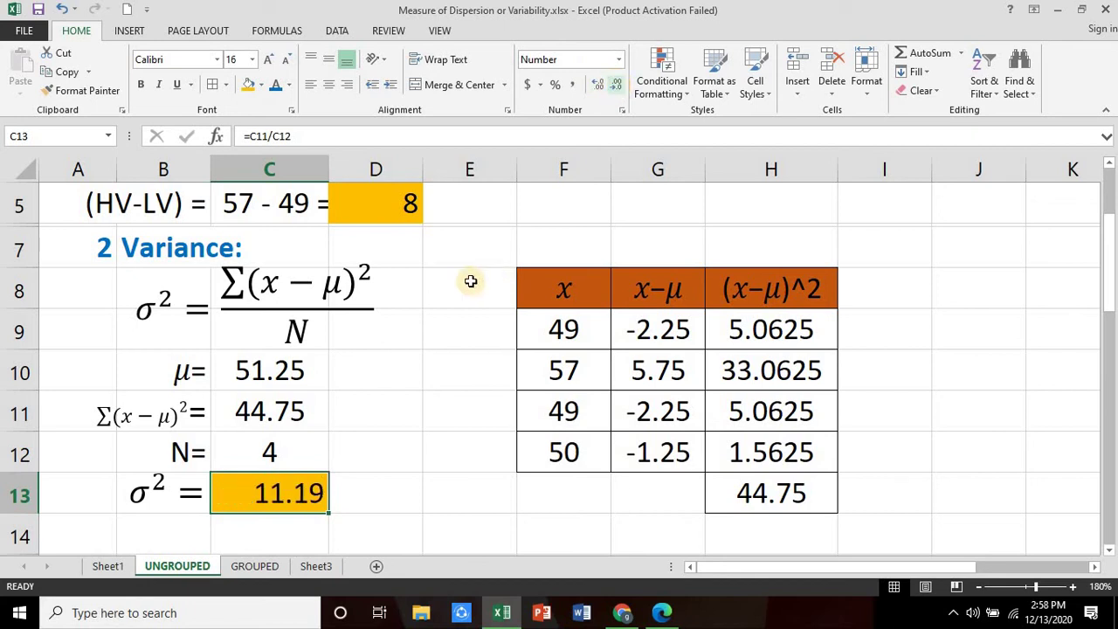
click(329, 86)
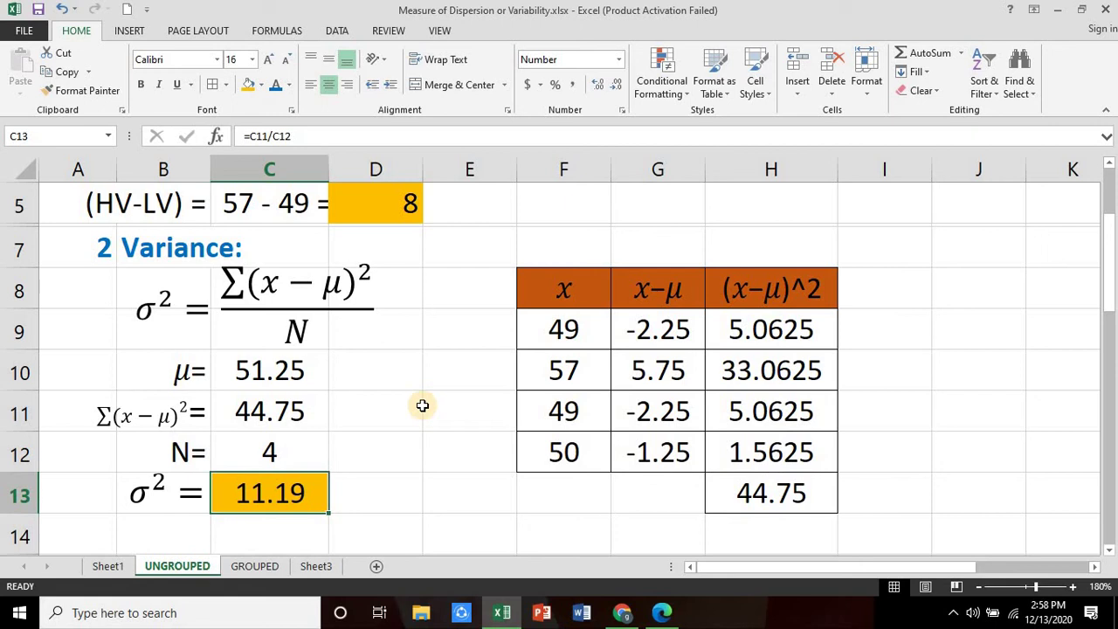
Step: Calculate the standard deviation in C17 with the formula =SQRT(C13) and center the result
scroll(422, 406, down, 2)
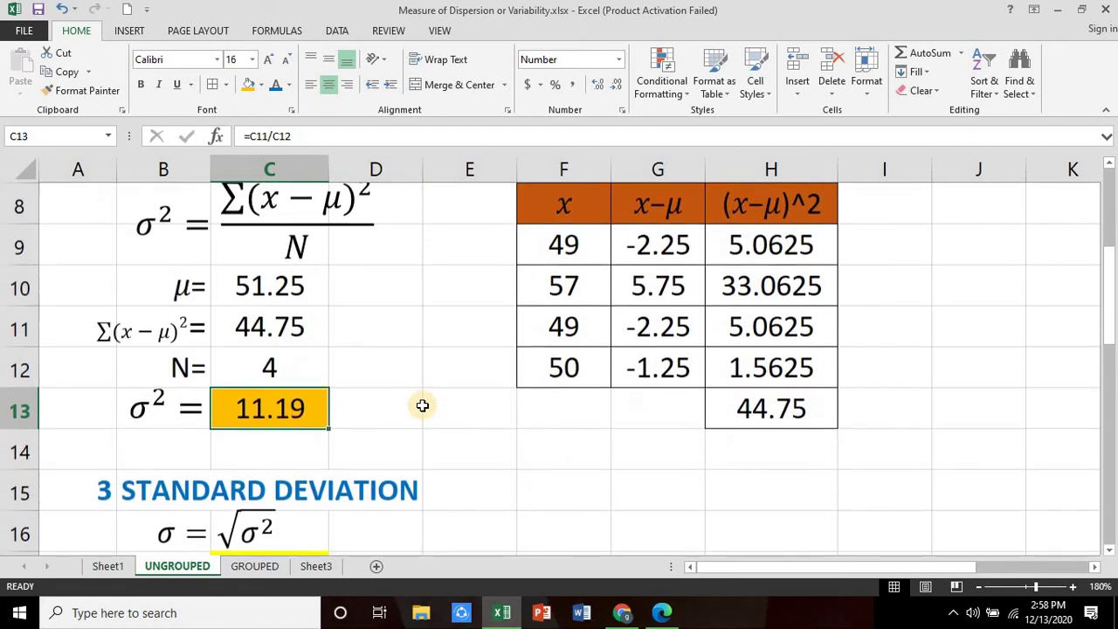
click(325, 450)
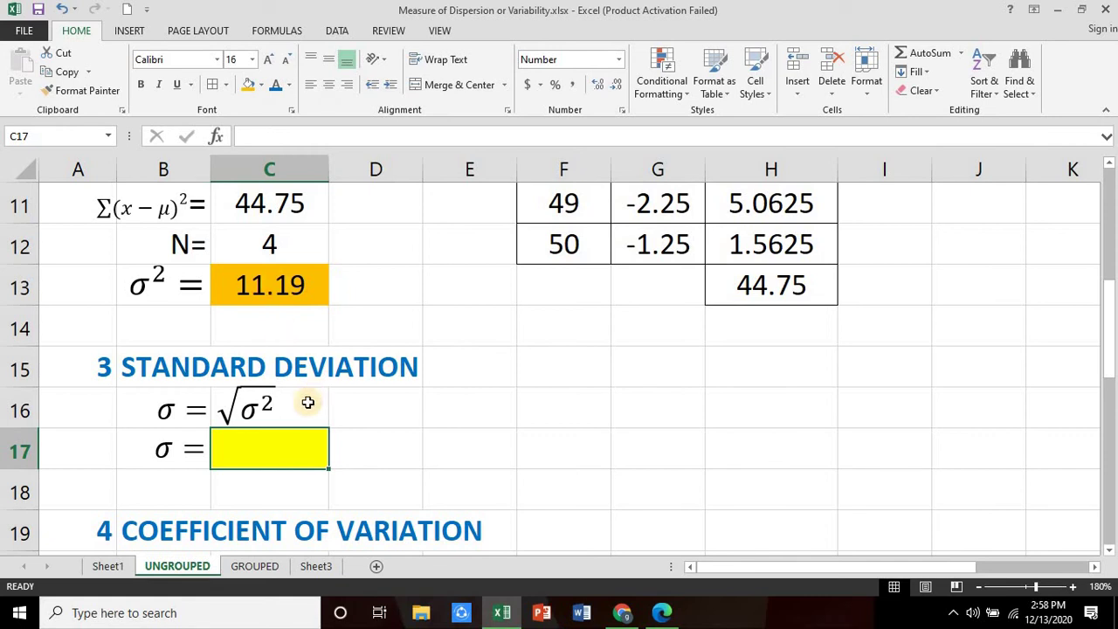
text(=)
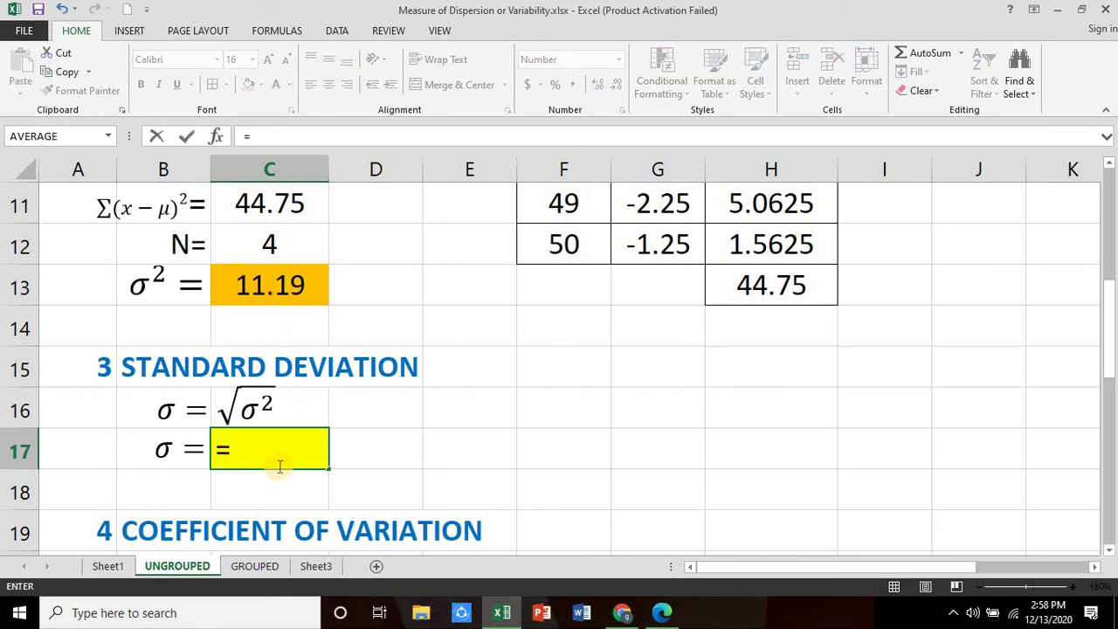
text(SQRT)
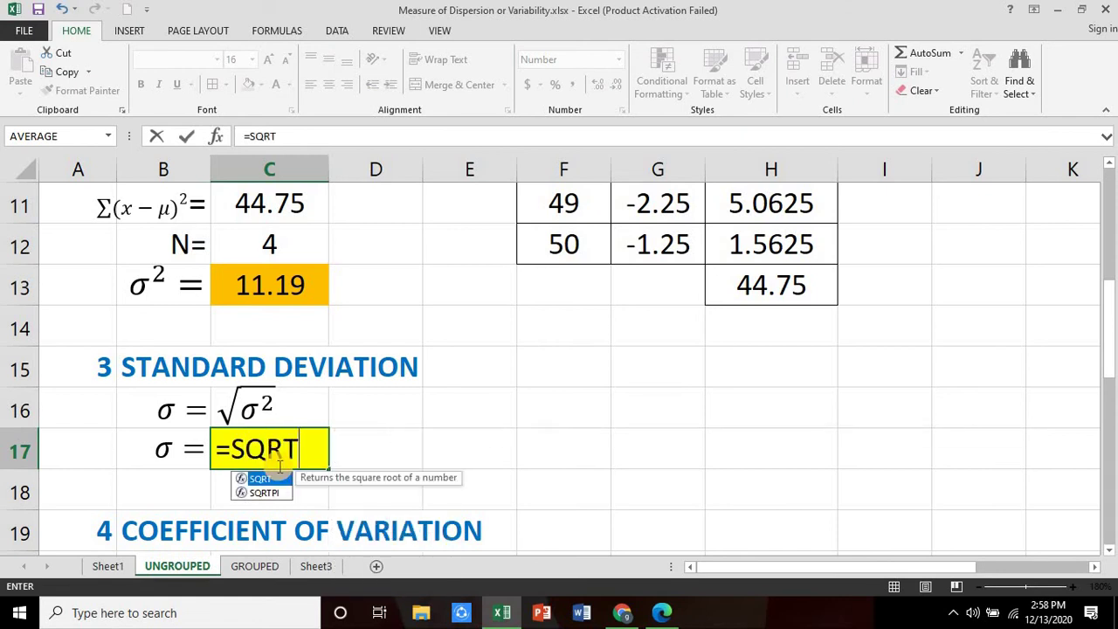
text(()
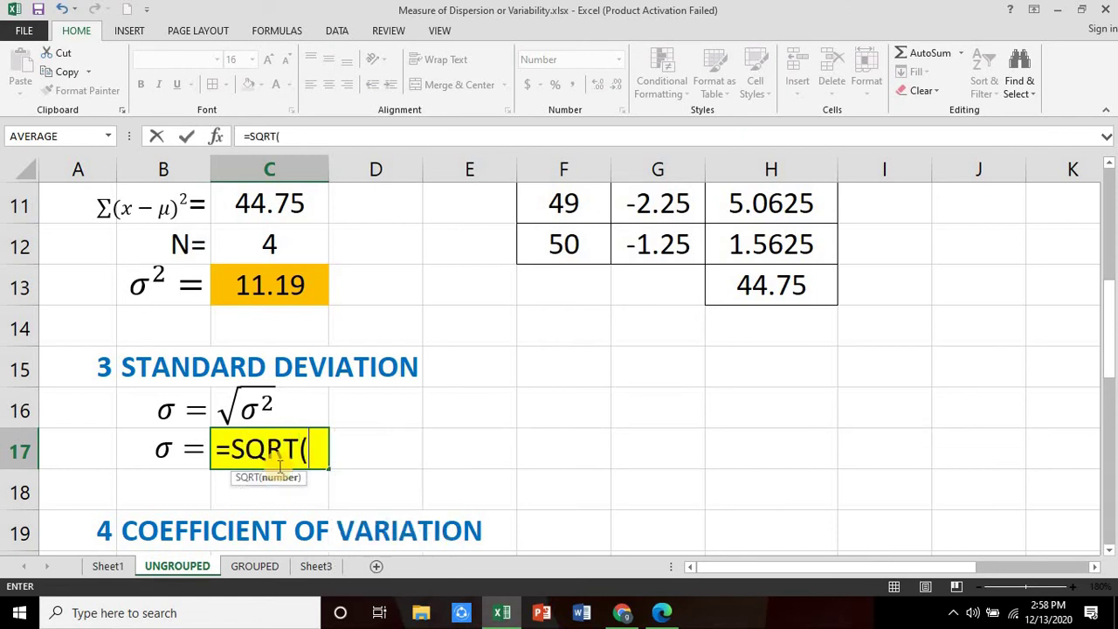
click(286, 284)
text())
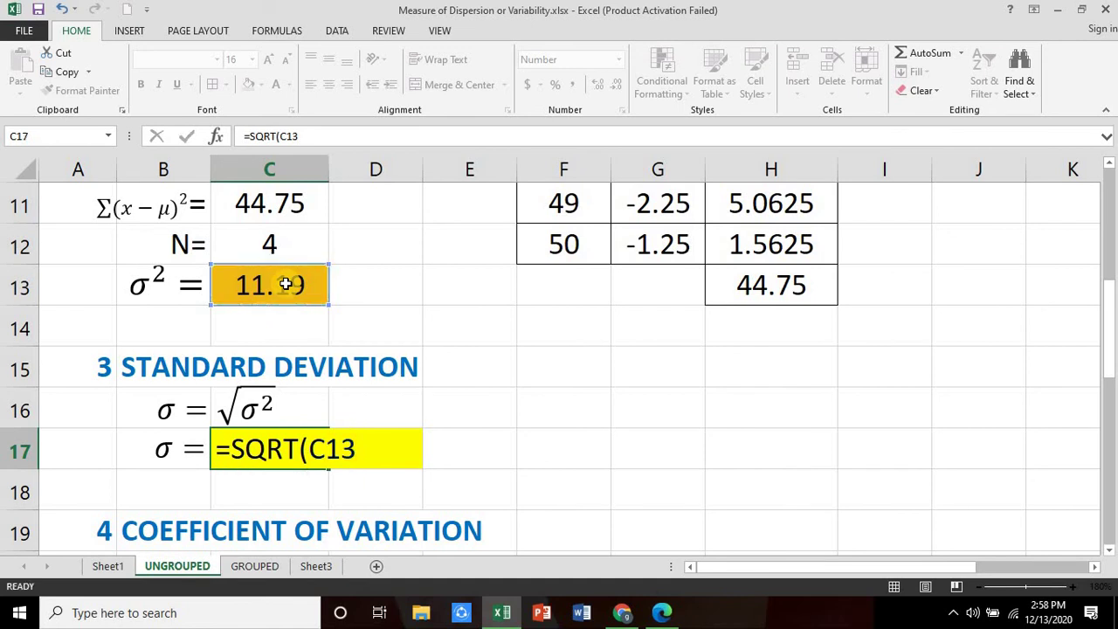
key(Return)
key(Up)
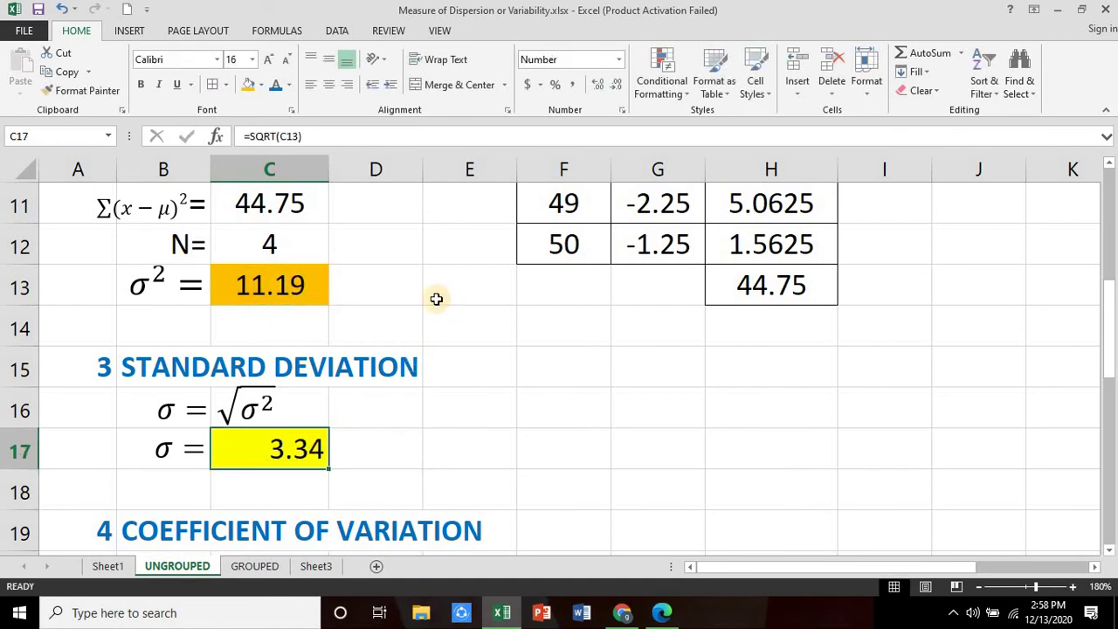
click(329, 85)
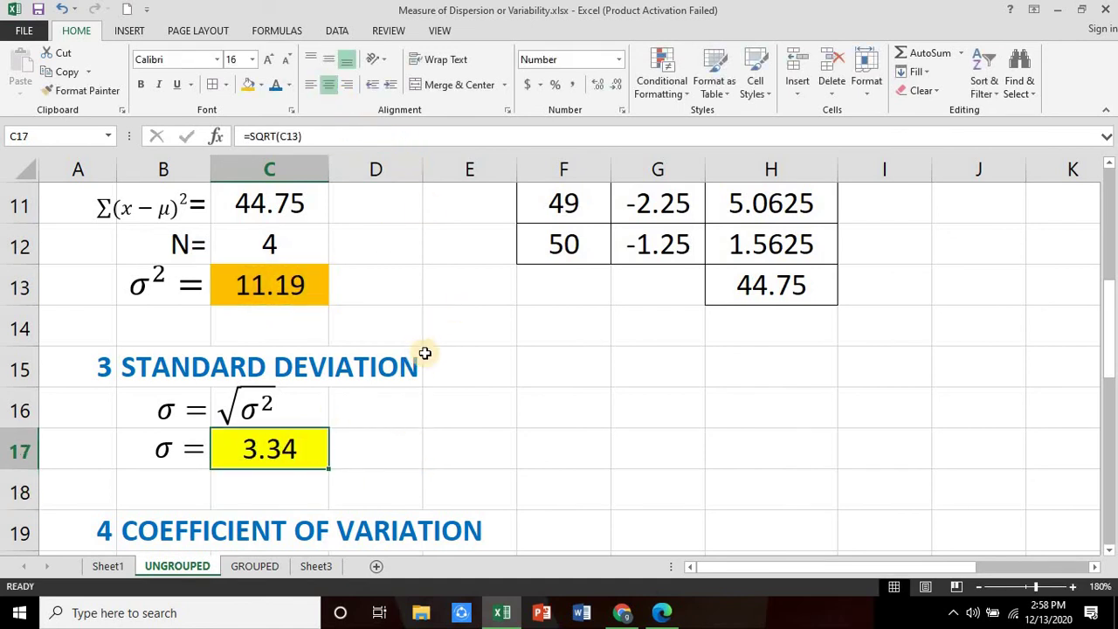
Step: Calculate the coefficient of variation in C21 by dividing the standard deviation by the mean with =C17/C10
scroll(455, 399, down, 1)
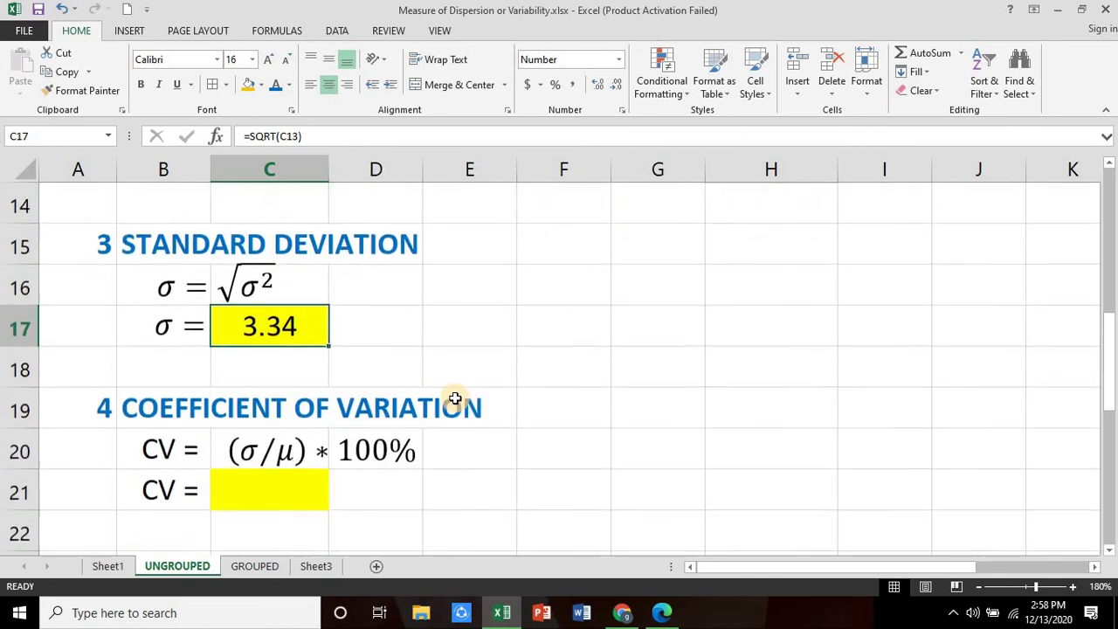
click(287, 489)
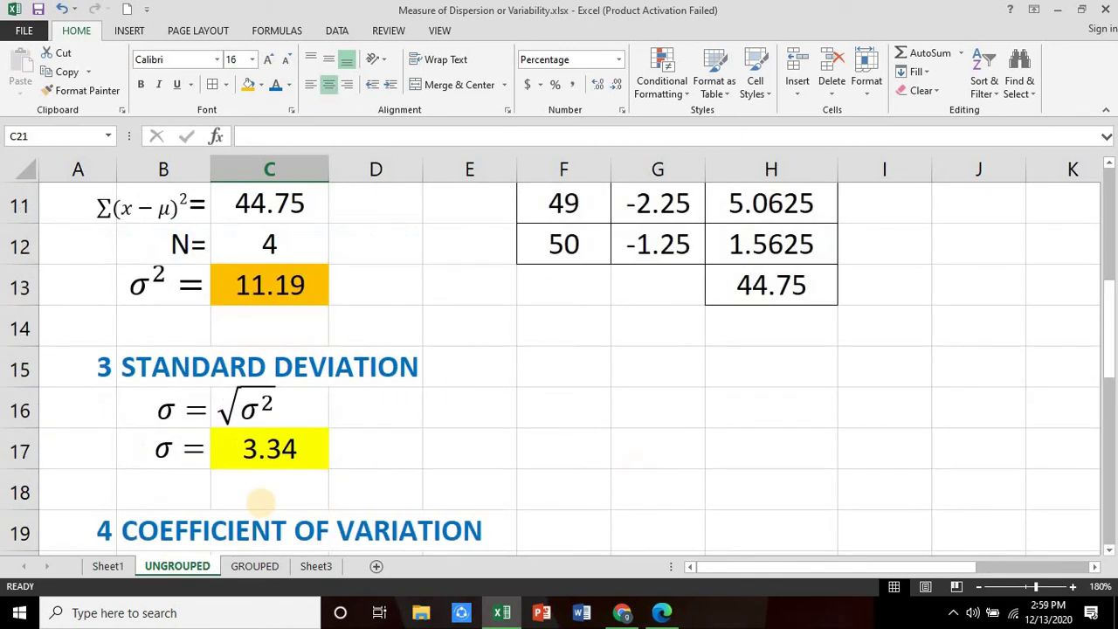
scroll(265, 489, down, 1)
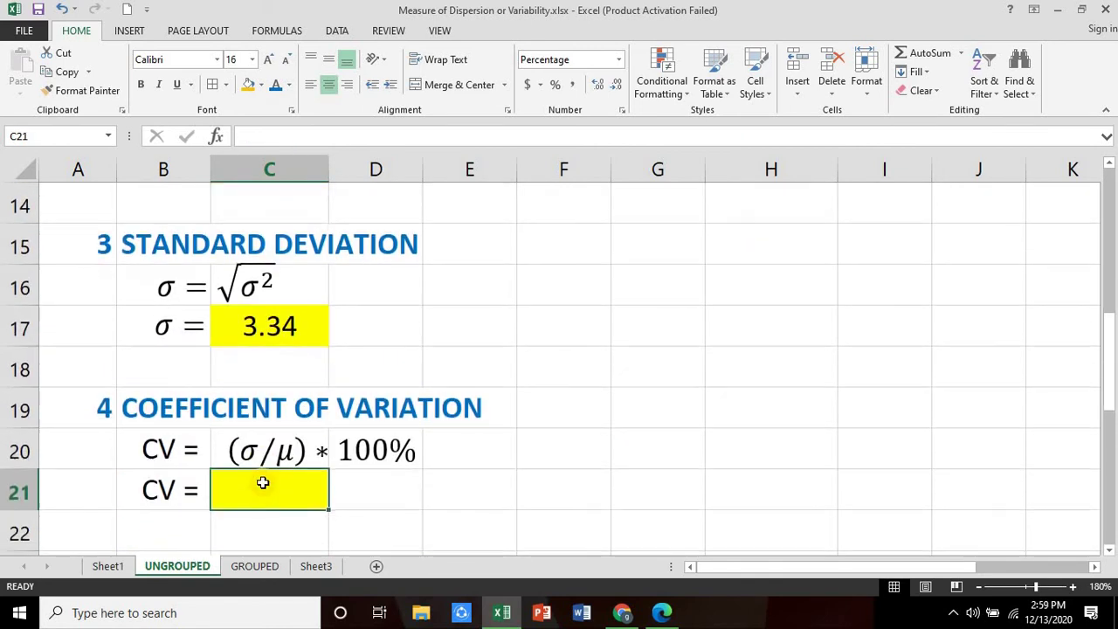
click(262, 482)
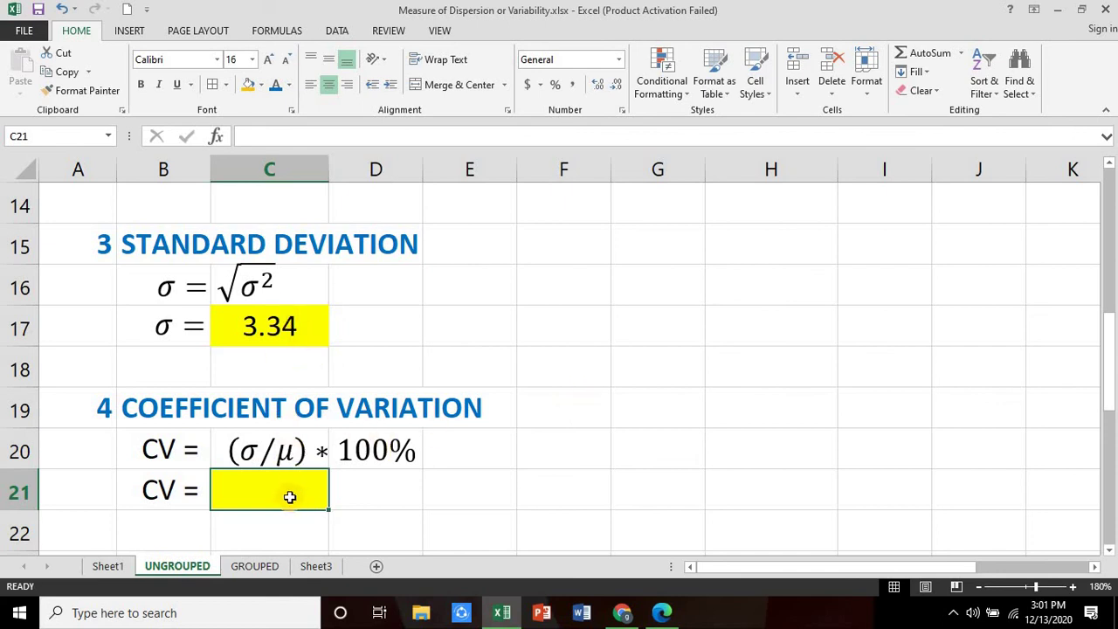
text(=)
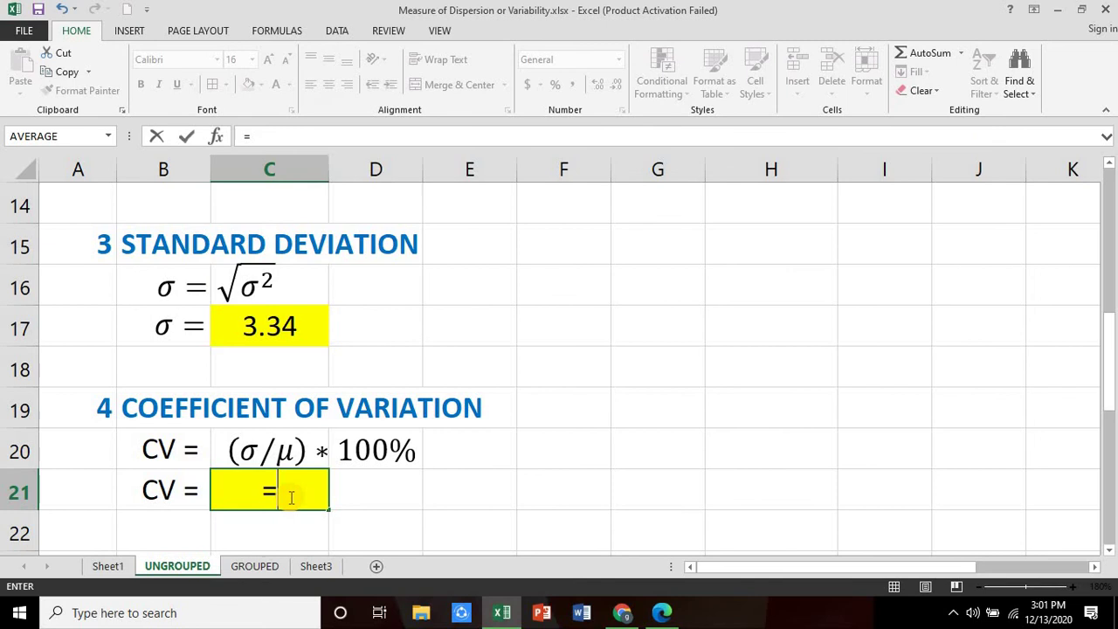
click(269, 325)
text(/)
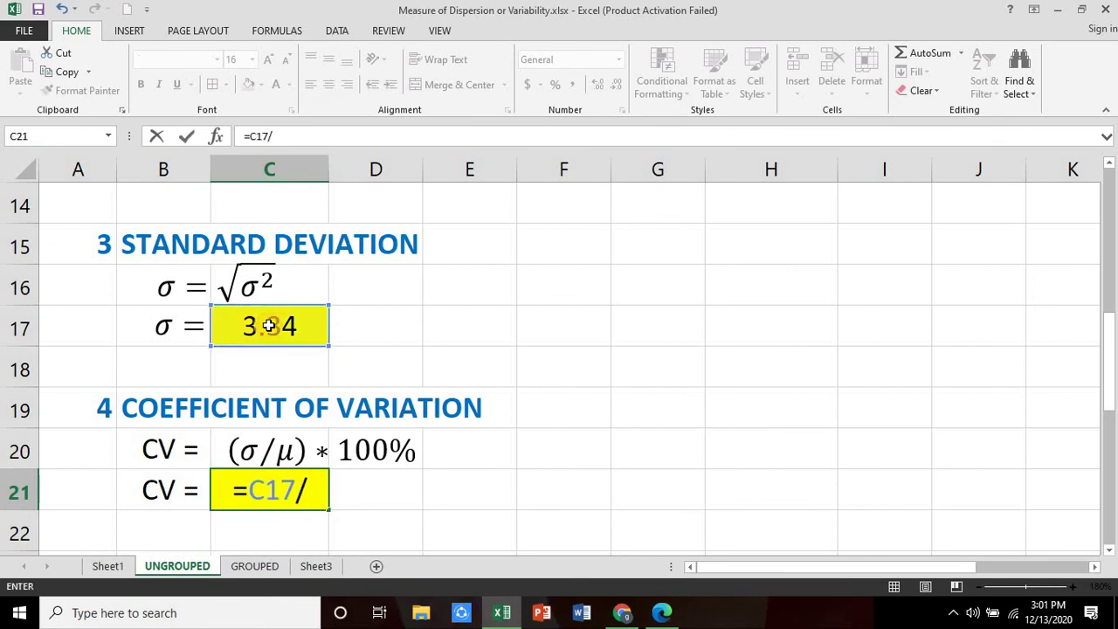
scroll(269, 325, up, 2)
click(267, 285)
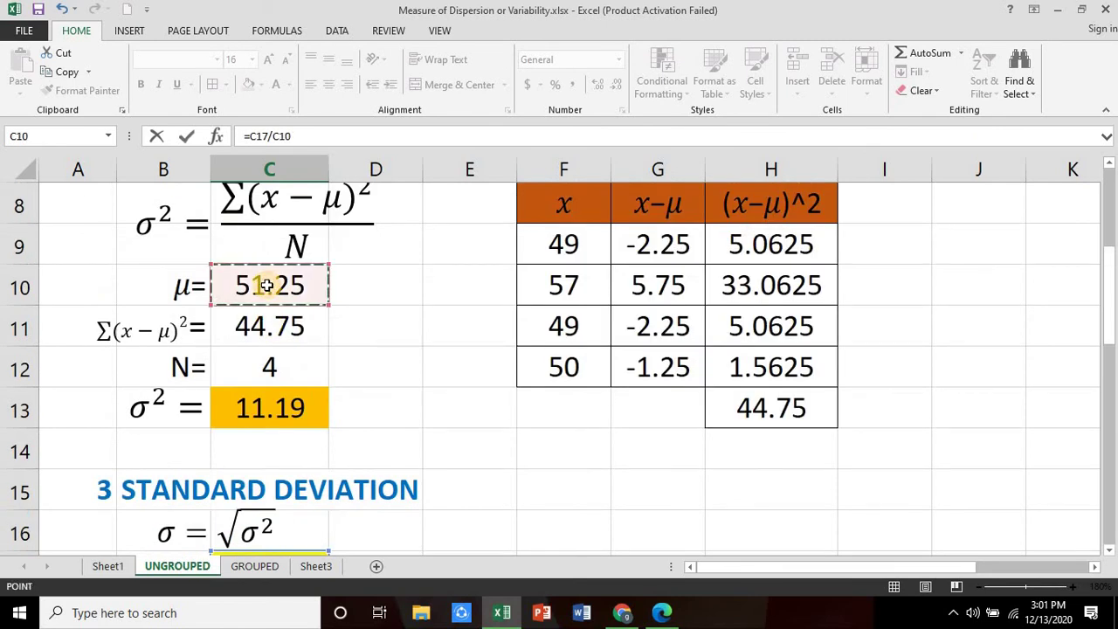
scroll(380, 432, down, 3)
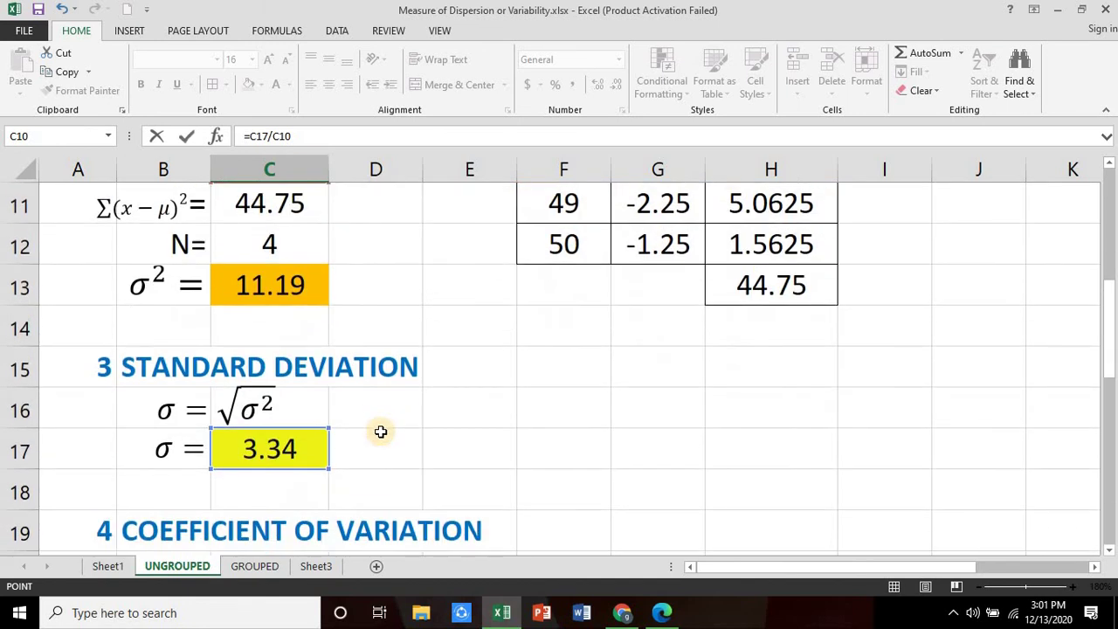
scroll(381, 431, down, 3)
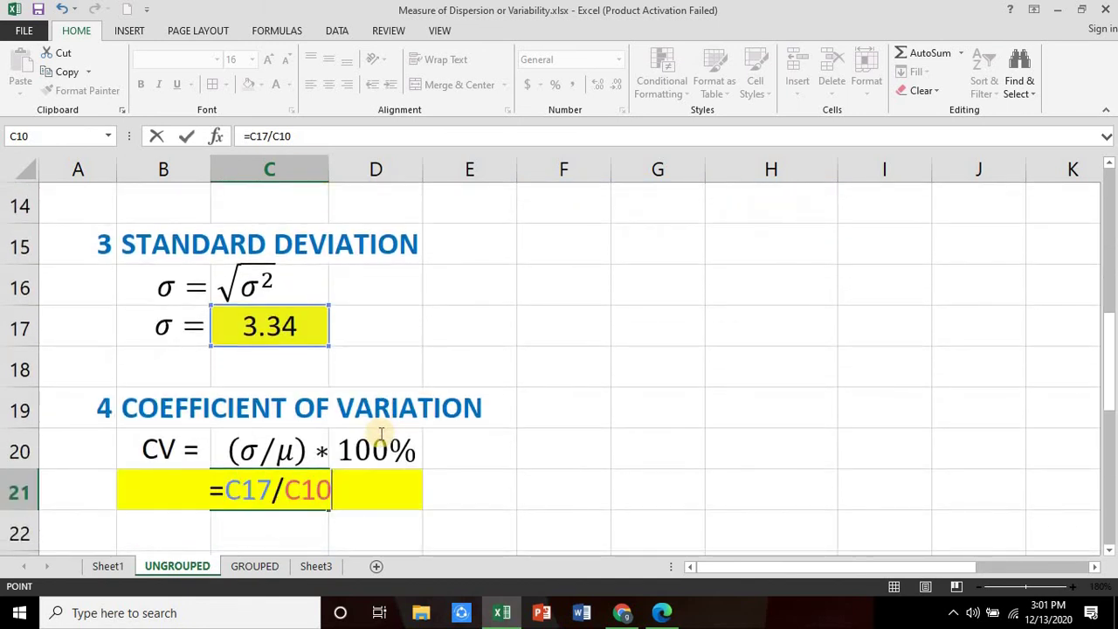
key(Return)
key(Up)
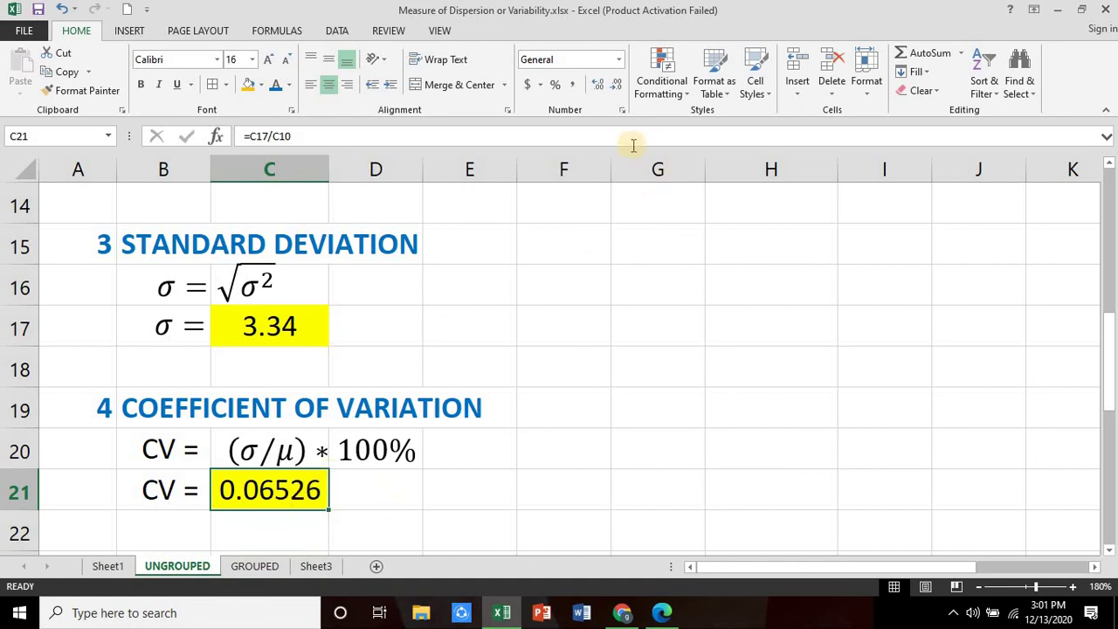
Step: Format the coefficient of variation in C21 as a percentage with two decimal places
click(555, 85)
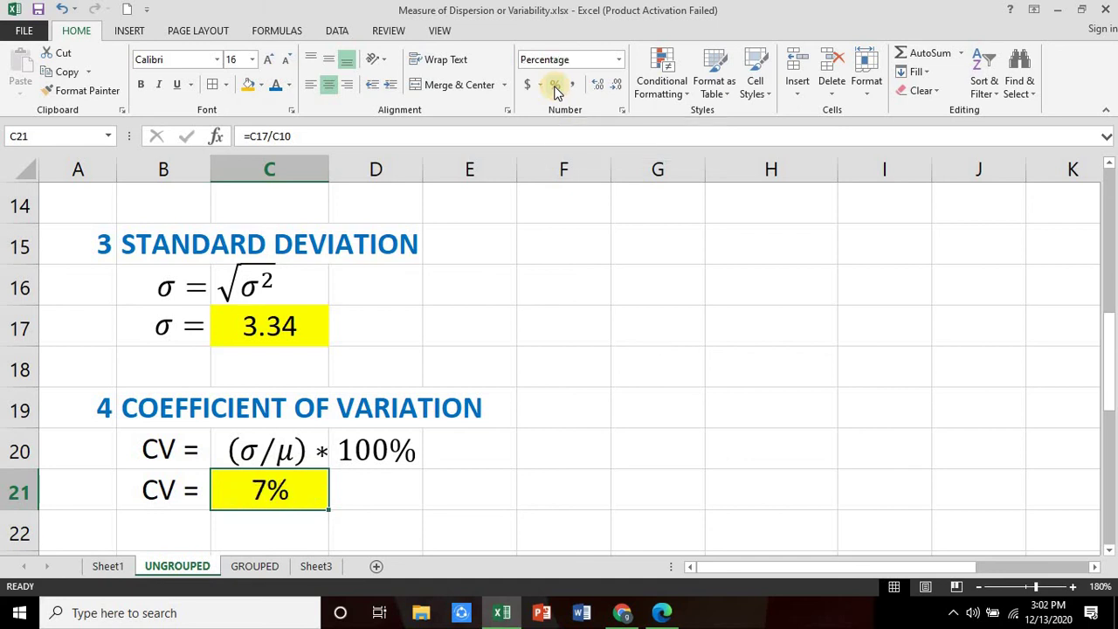
click(599, 85)
click(599, 84)
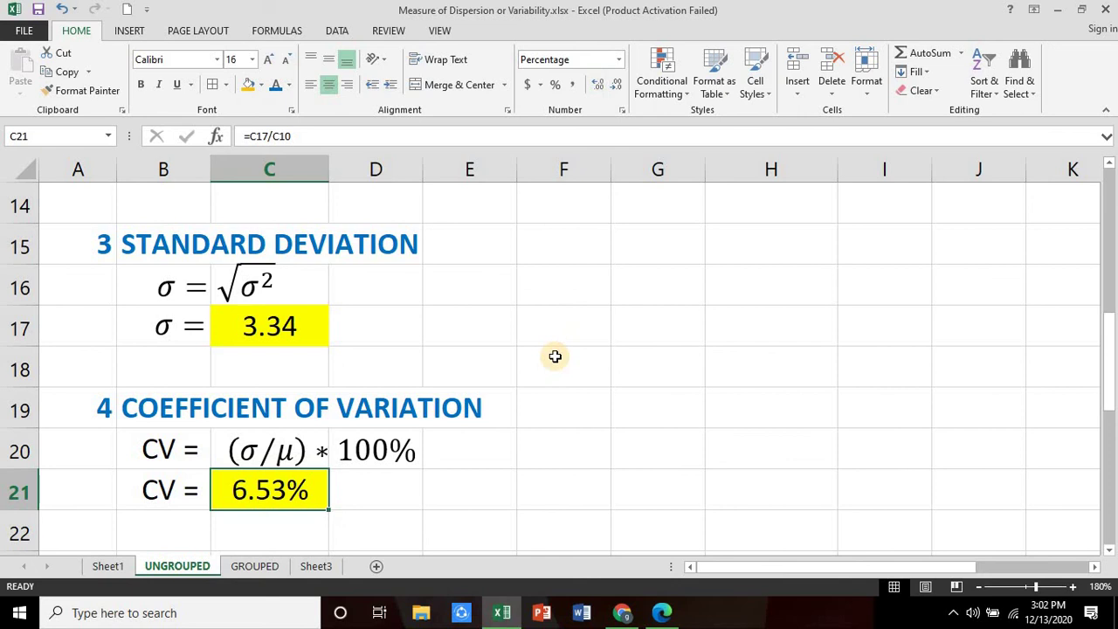
scroll(555, 355, up, 3)
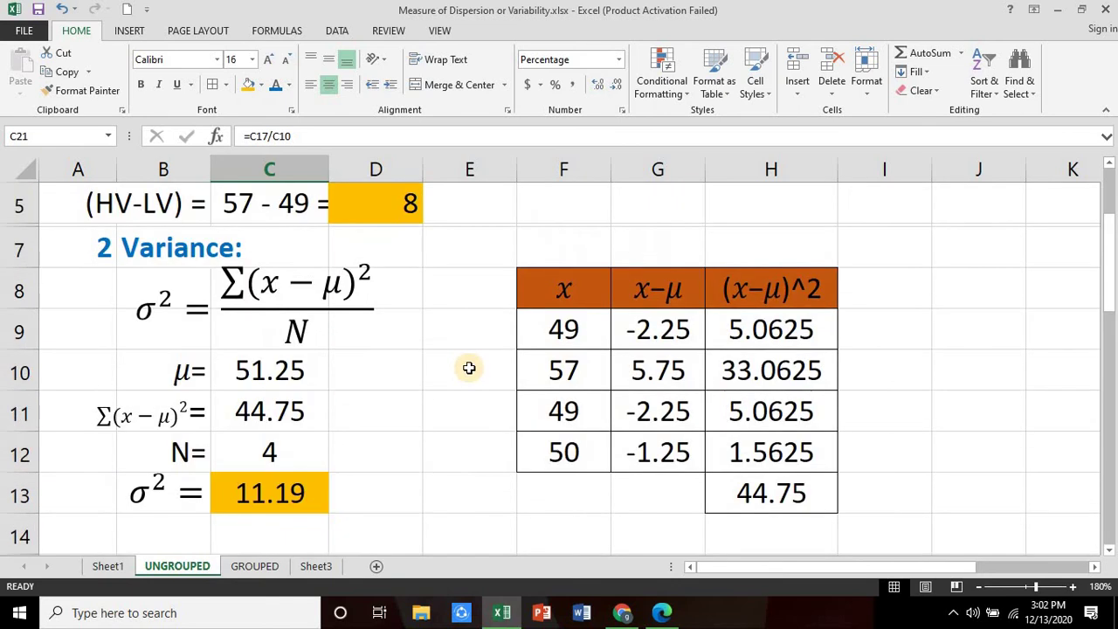